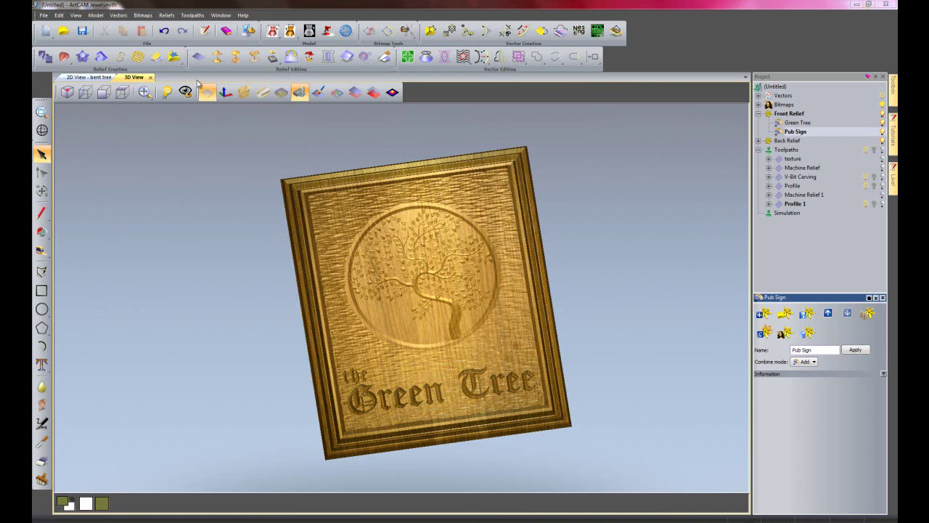
- Look through the Animals reliefs in the Relief Clipart Library and close the library
left_click(174, 58)
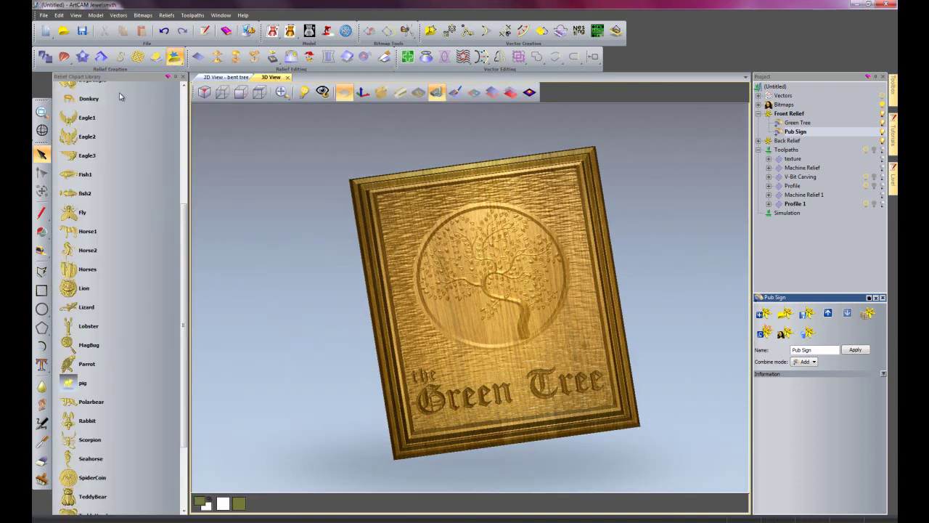
scroll(184, 294, "up", 5)
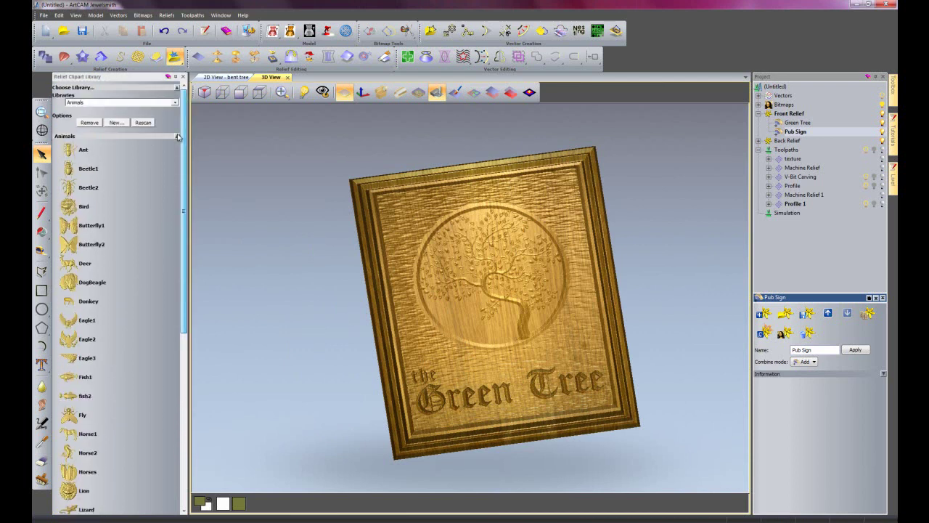
left_click(90, 102)
left_click(87, 115)
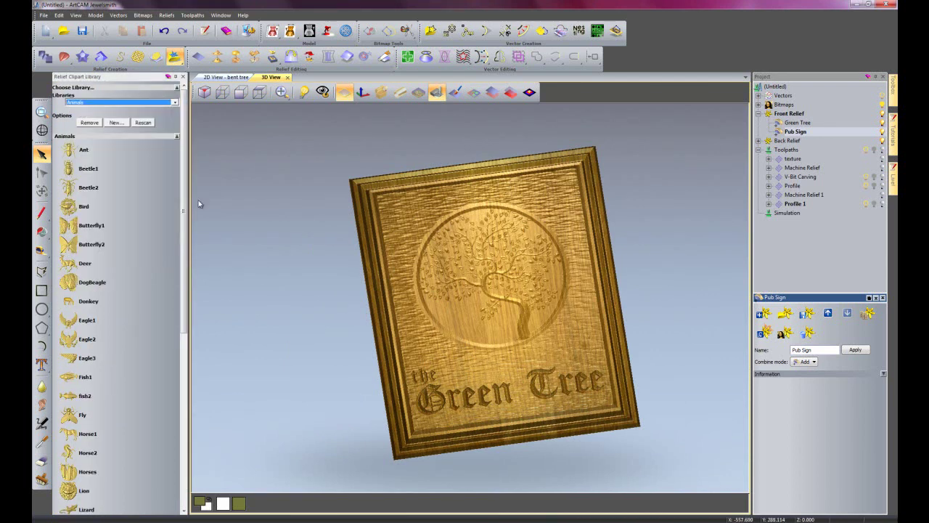
scroll(184, 385, "down", 5)
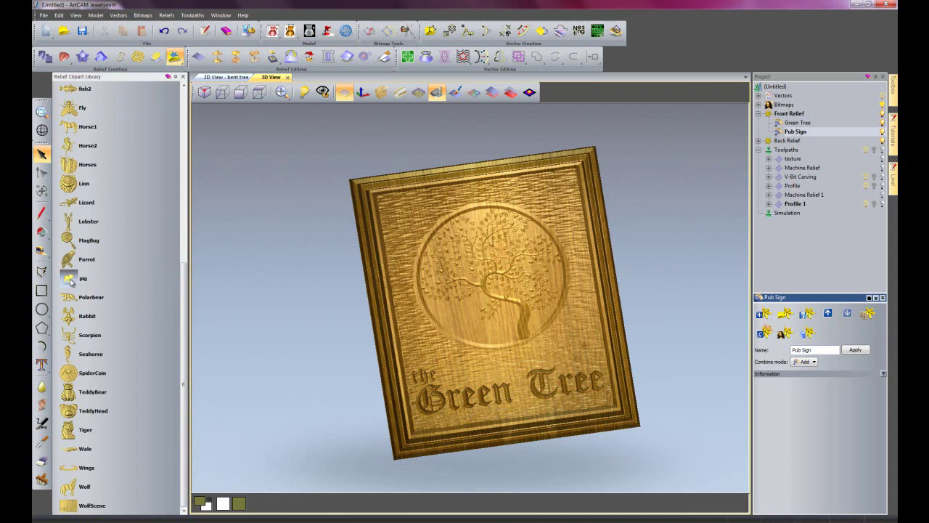
left_click_drag(186, 280, 184, 90)
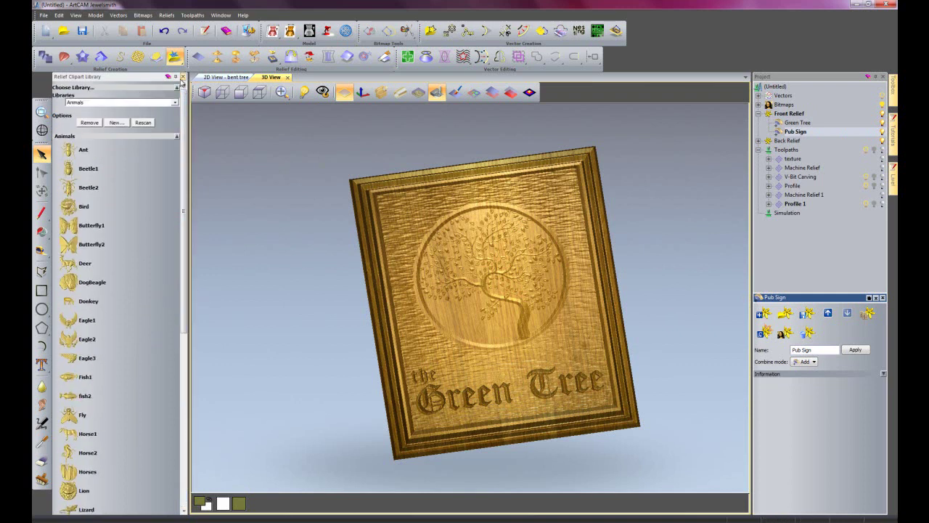
left_click(183, 77)
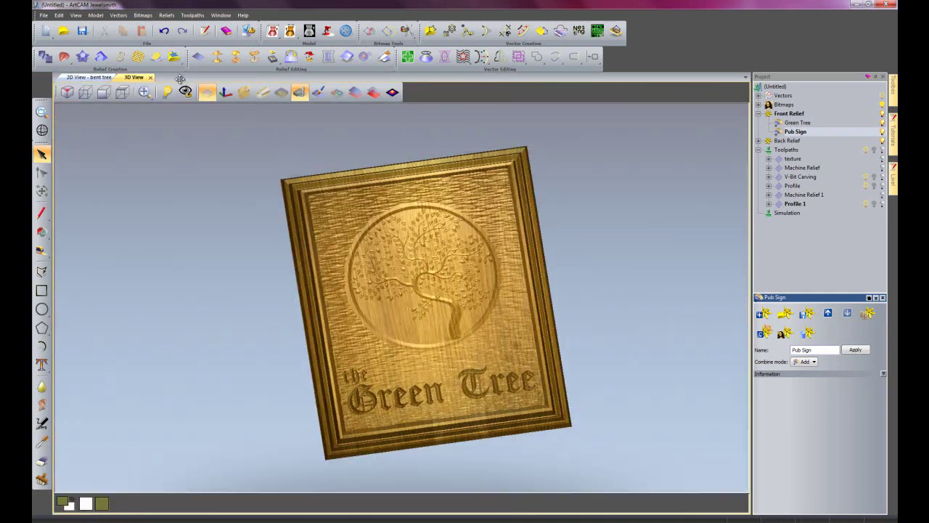
- Create a new model 250 mm high and 250 mm wide, discarding the changes to the current one
left_click(42, 16)
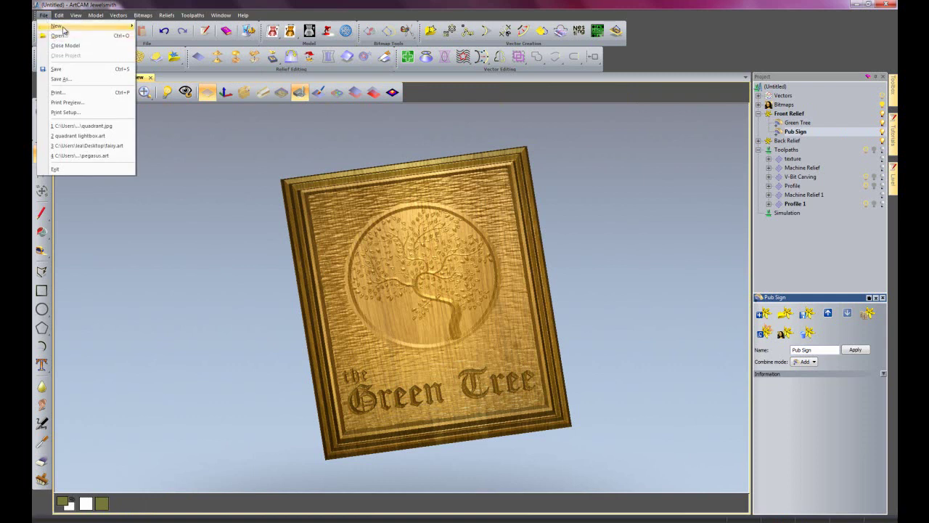
mouse_move(66, 28)
left_click(180, 29)
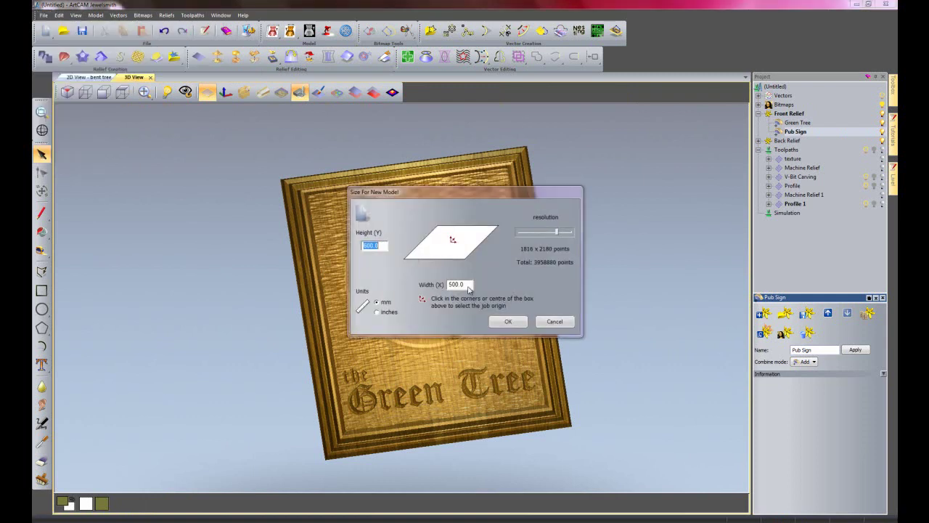
type("250")
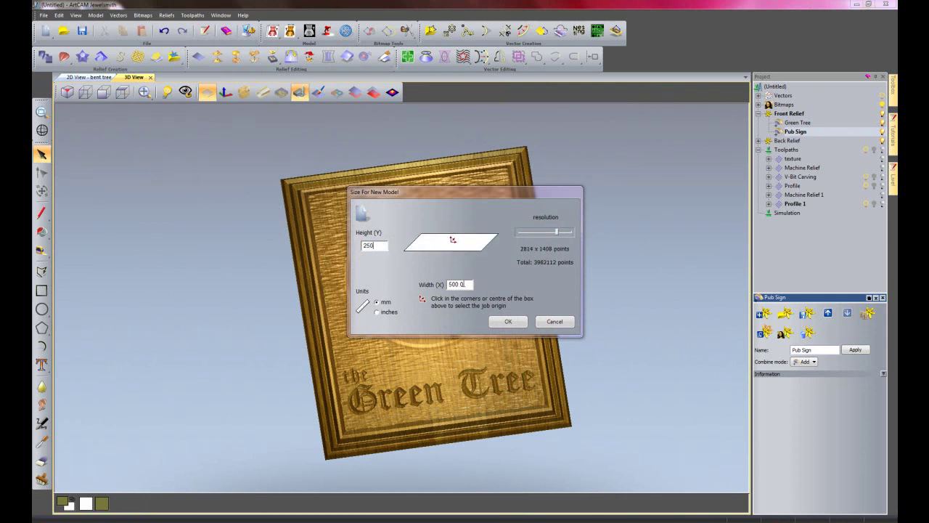
double_click(462, 284)
type("250")
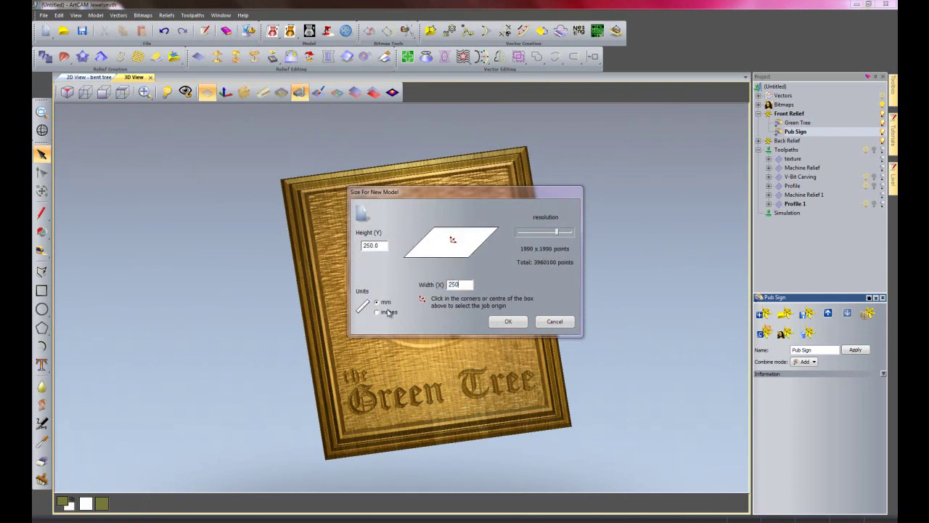
left_click(506, 322)
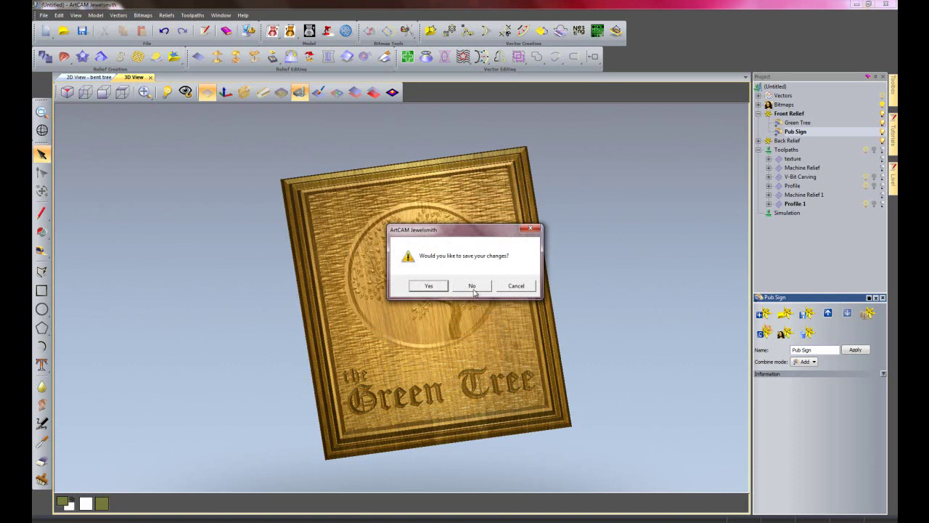
left_click(473, 286)
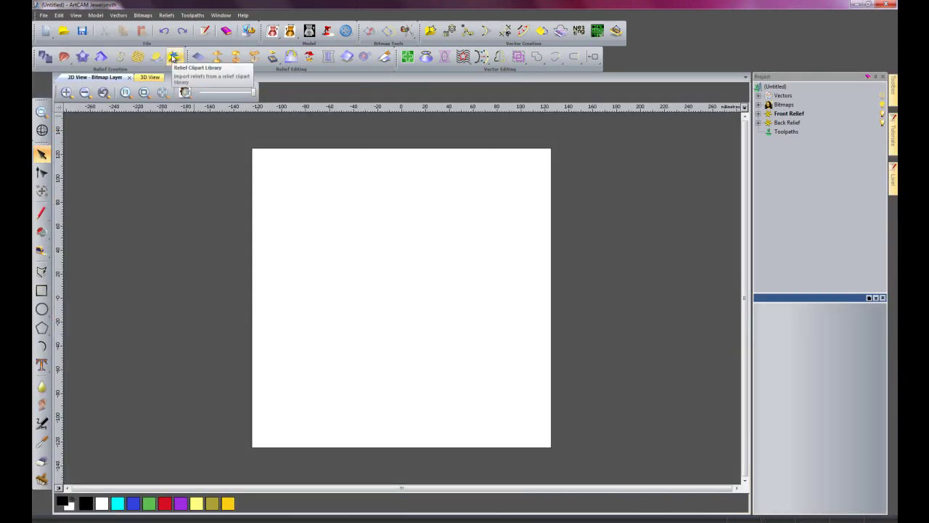
- Paste the pig relief from the Animals clipart library onto the model, placed slightly below the centre
left_click(174, 57)
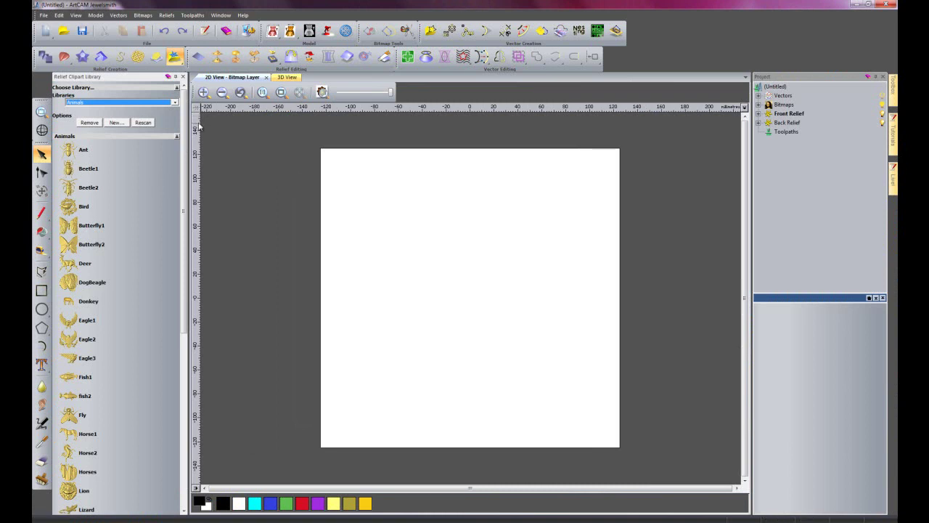
left_click_drag(186, 127, 185, 264)
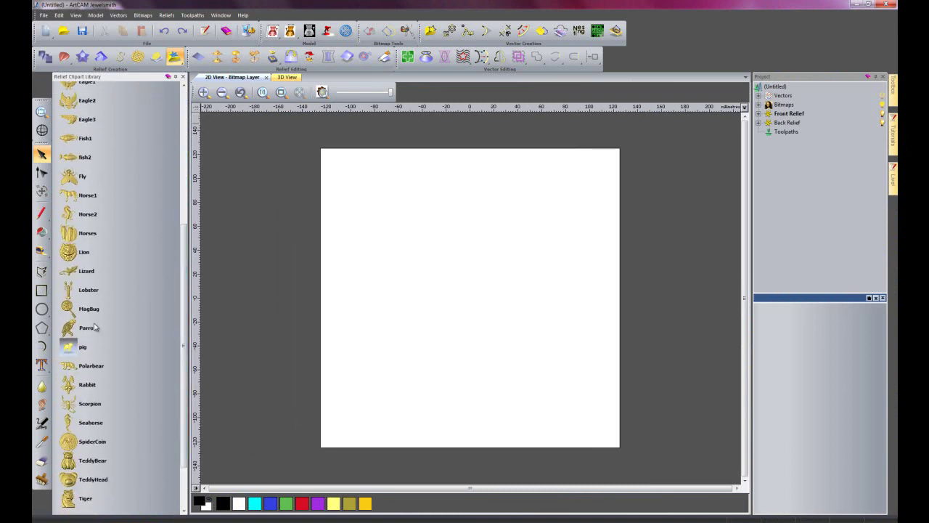
double_click(70, 349)
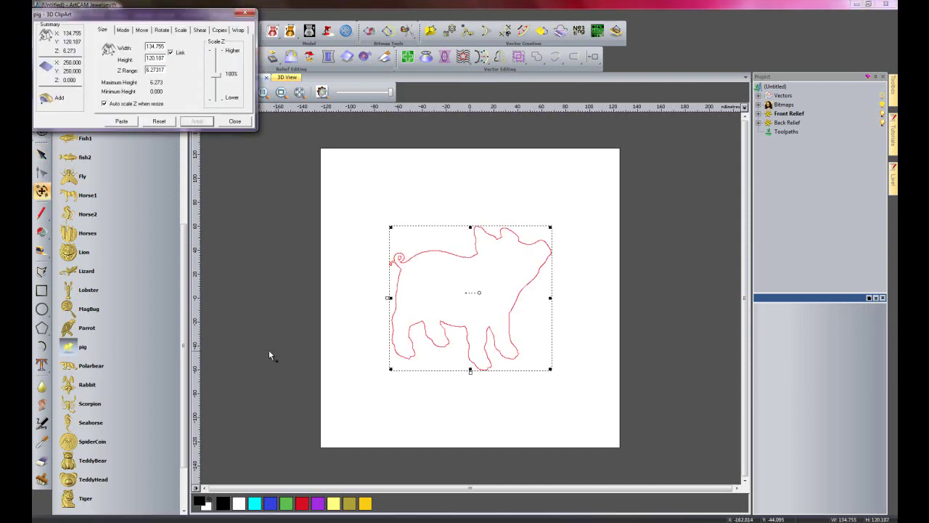
left_click(467, 294)
left_click_drag(467, 294, 468, 318)
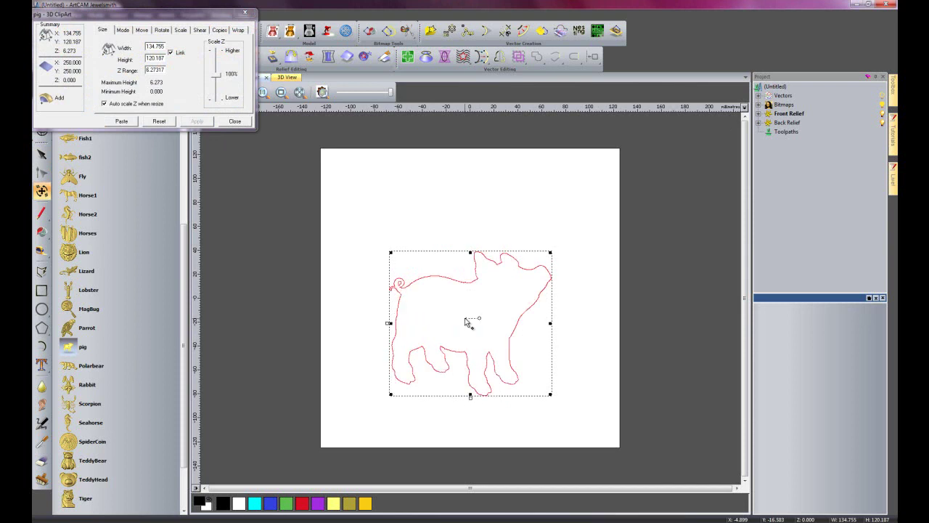
left_click(119, 122)
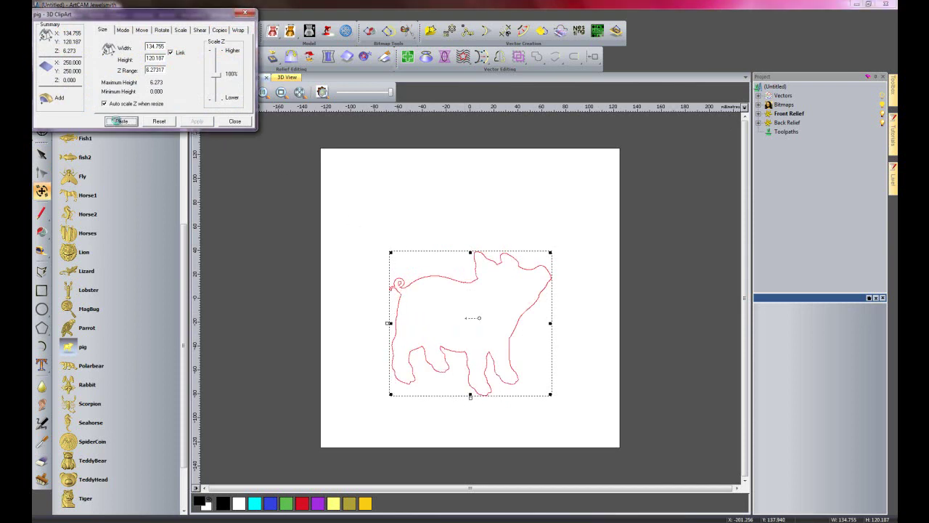
left_click(235, 122)
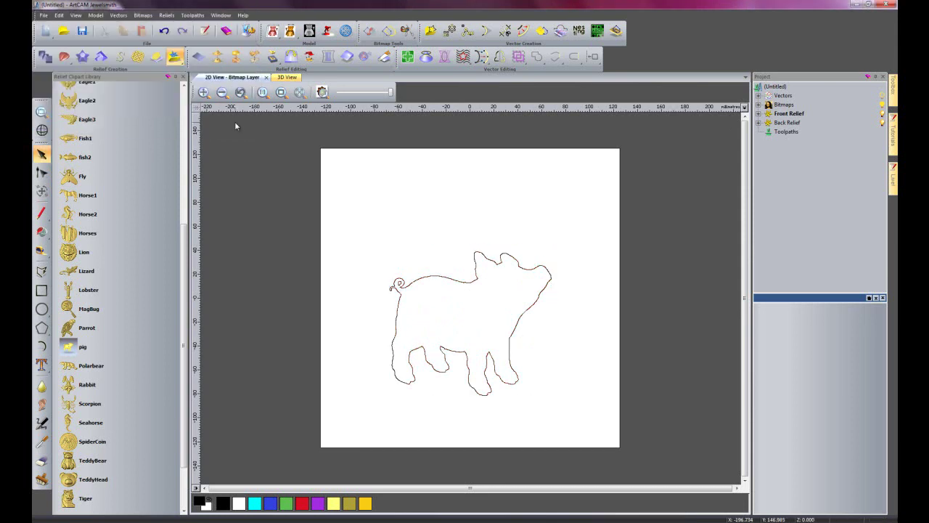
- Examine the pasted pig relief up close in the 3D view and return to the 2D view
left_click(284, 80)
left_click_drag(502, 267, 445, 393)
scroll(519, 286, "up", 3)
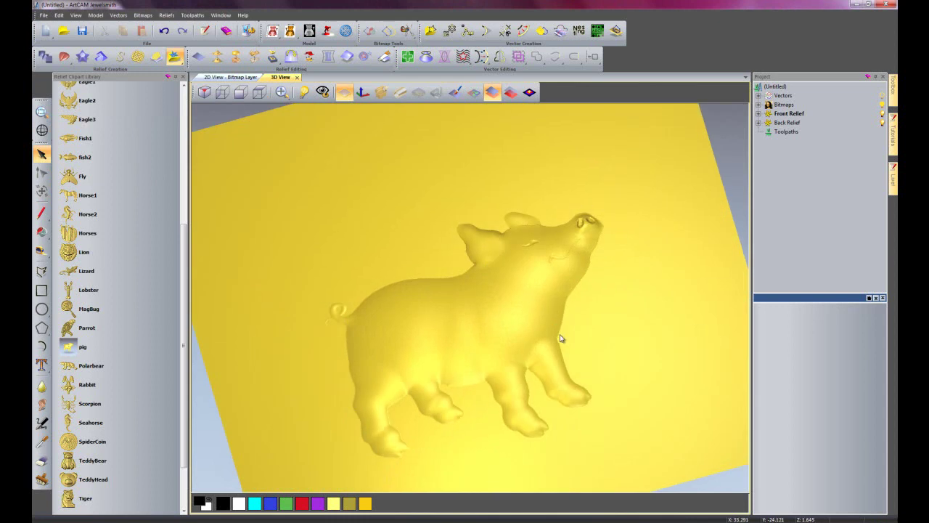
scroll(560, 349, "up", 2)
left_click_drag(560, 356, 558, 357)
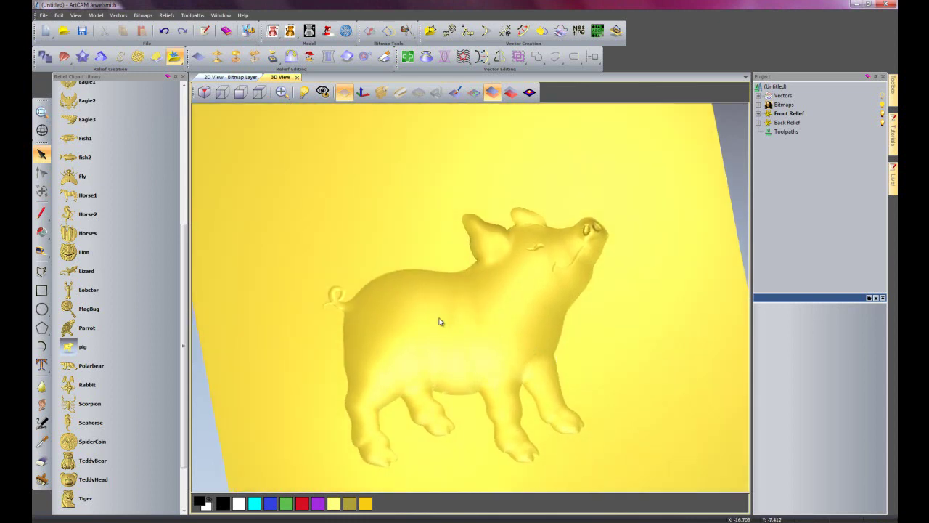
scroll(423, 315, "down", 1)
left_click(215, 78)
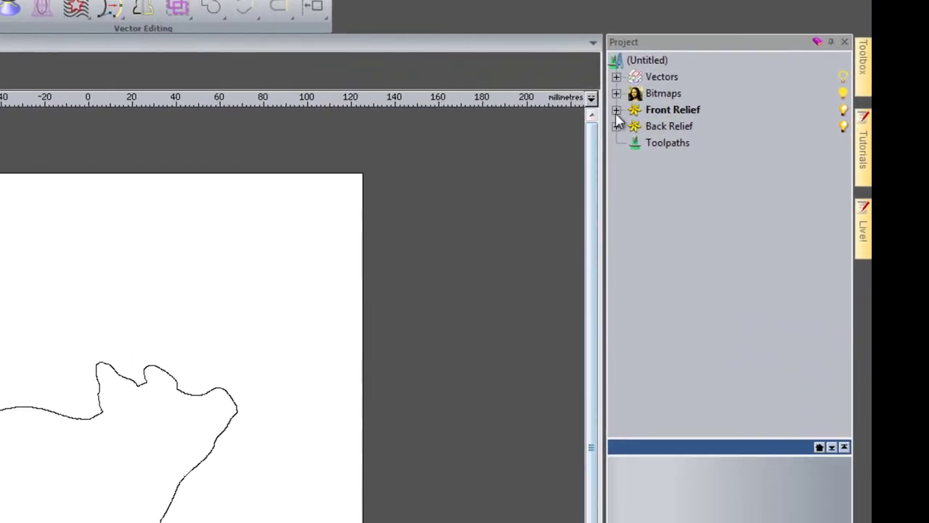
- Rename the existing relief layer under Front Relief as pig
left_click(617, 112)
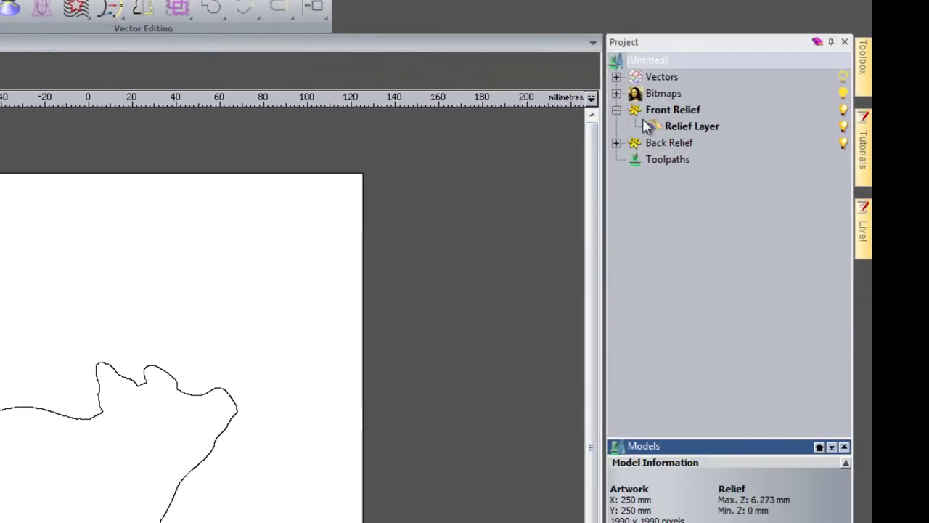
right_click(701, 128)
left_click(751, 468)
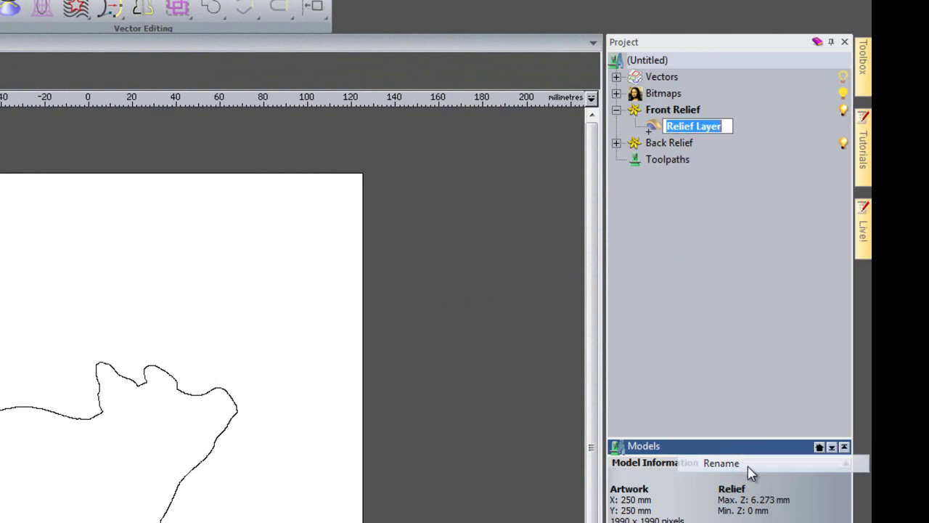
key("BackSpace")
type("pig")
key("Return")
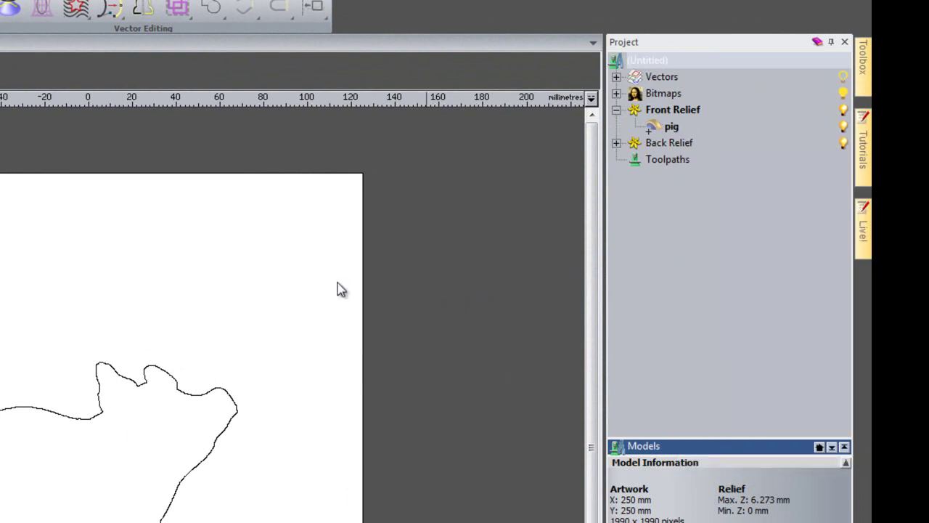
- Add a new relief layer under Front Relief and name it pegasus
right_click(686, 110)
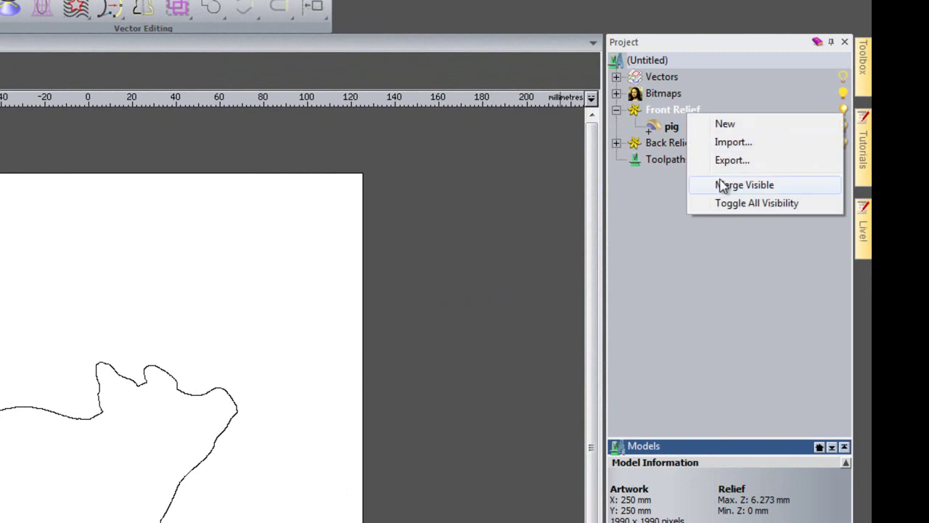
left_click(725, 124)
right_click(672, 127)
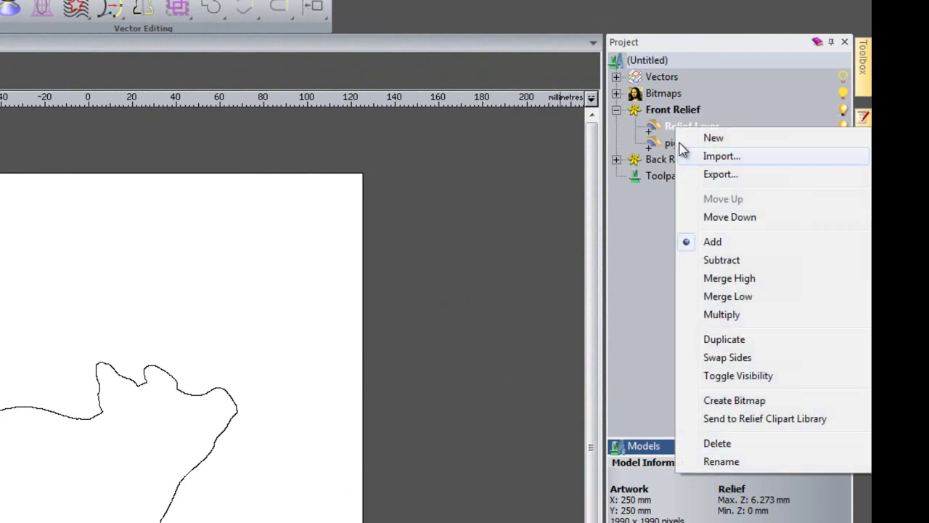
left_click(722, 463)
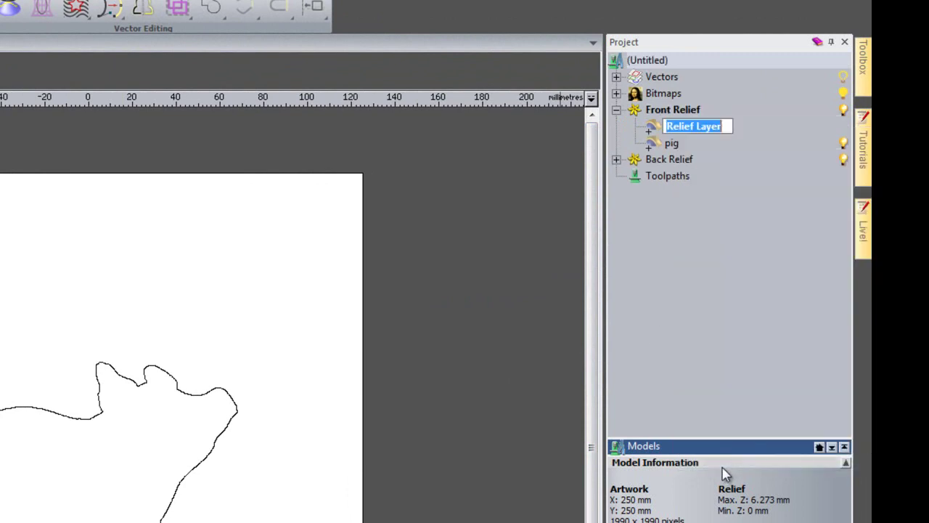
type("pegasus")
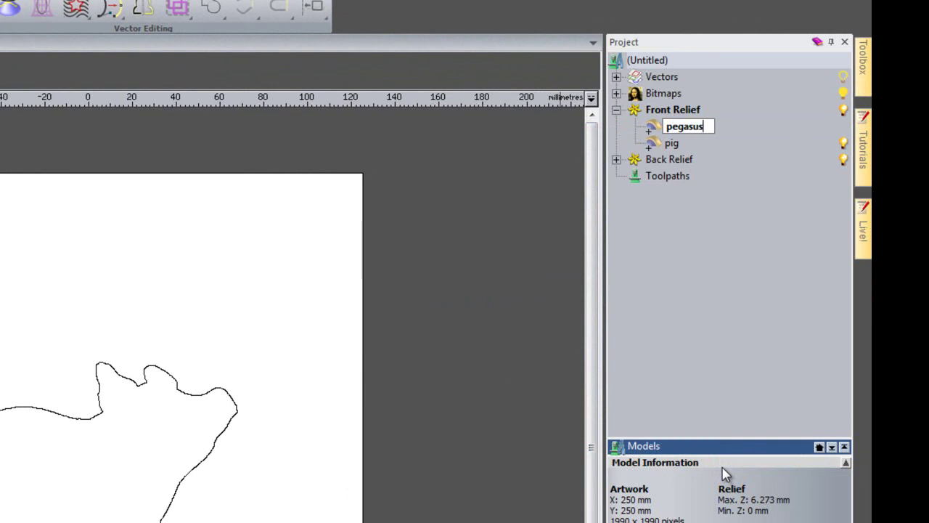
key("Return")
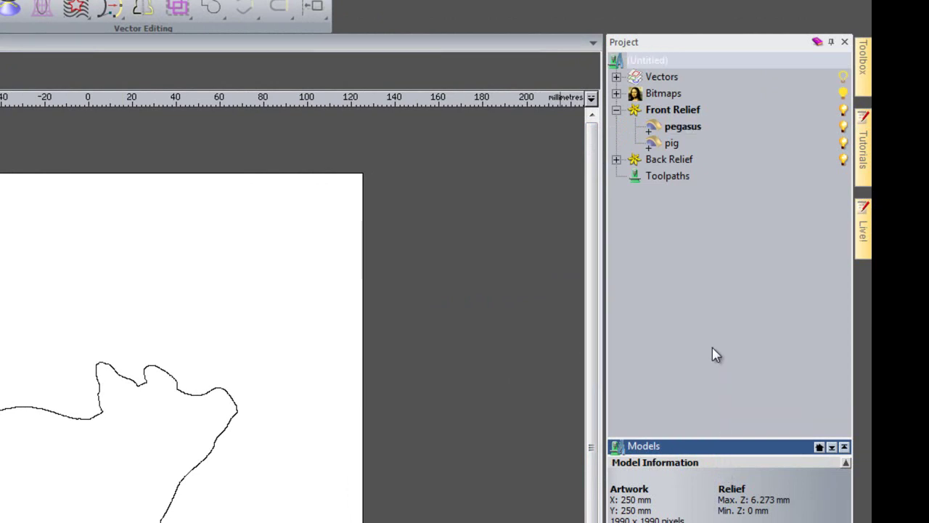
- Switch the relief clipart library to Fantasy and load the Pegasus relief for placement on the model
scroll(145, 218, "up", 10)
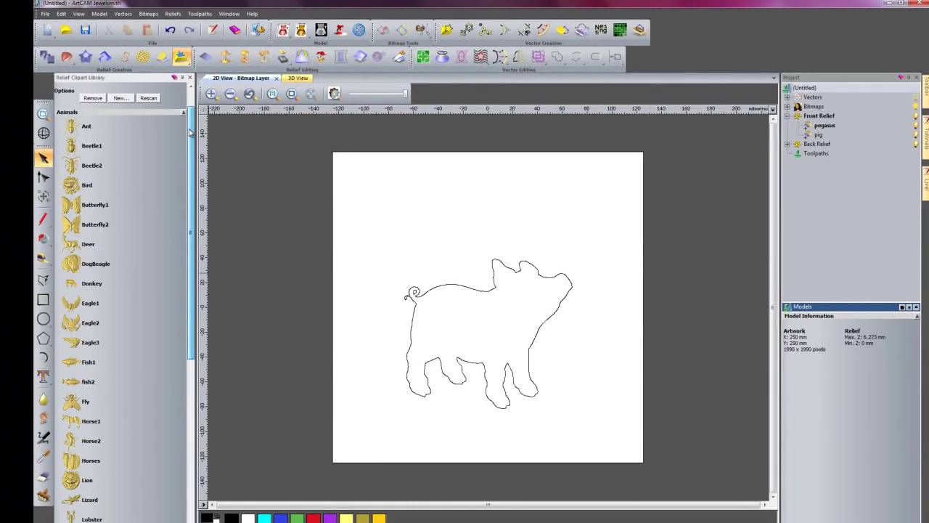
left_click(207, 138)
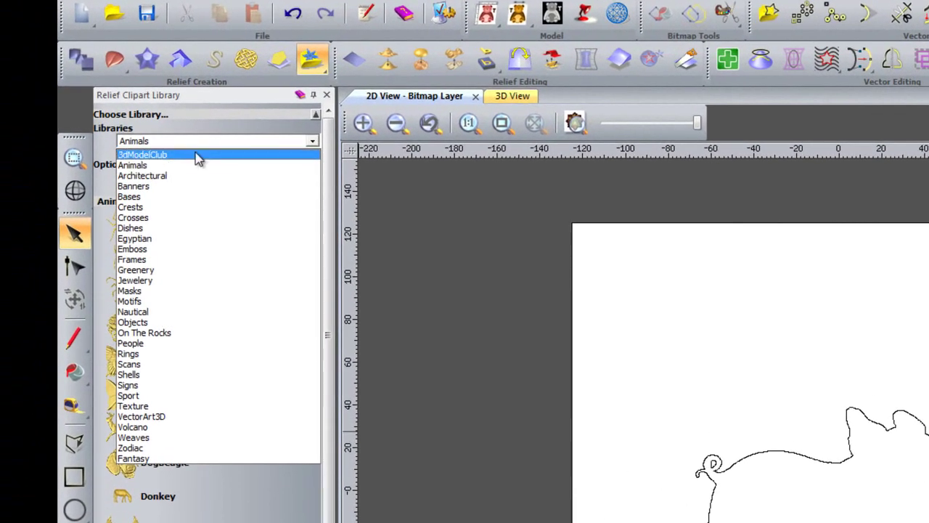
left_click(146, 458)
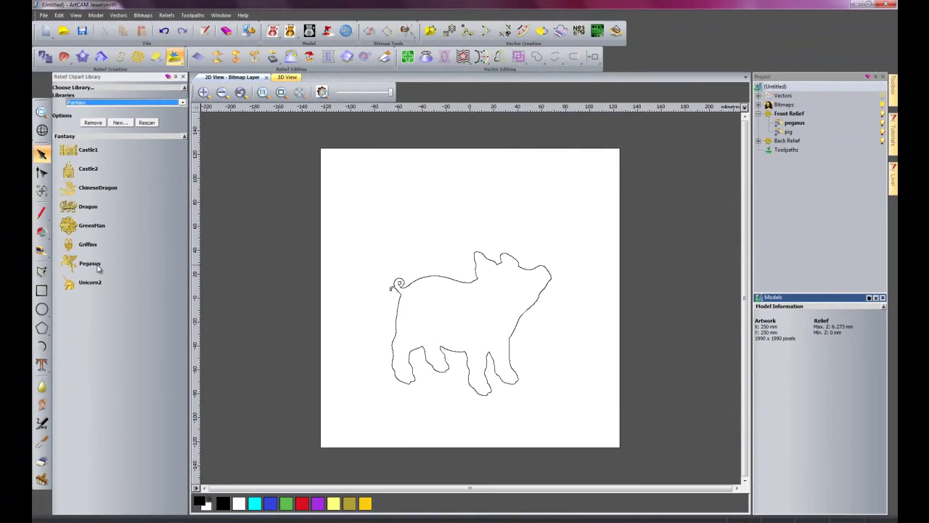
double_click(98, 272)
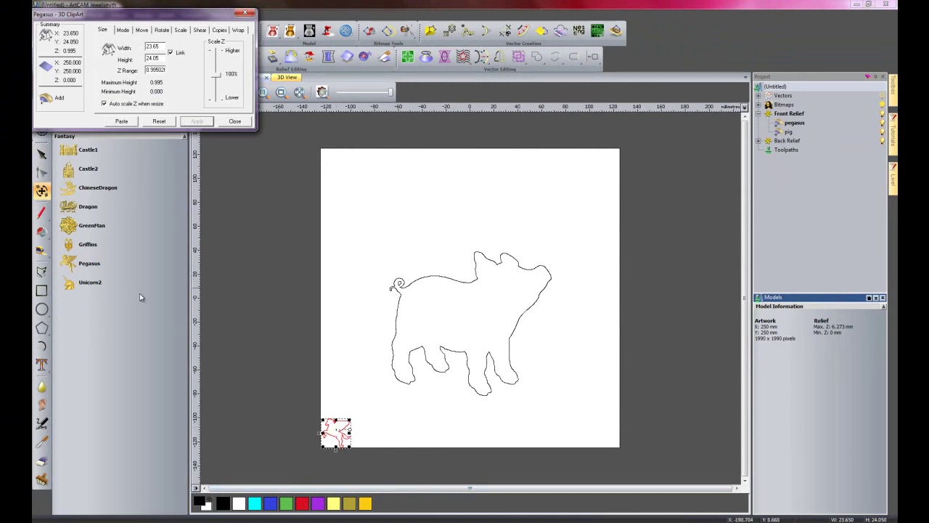
- Mirror the unpasted Pegasus clipart horizontally and apply the change
left_click(160, 30)
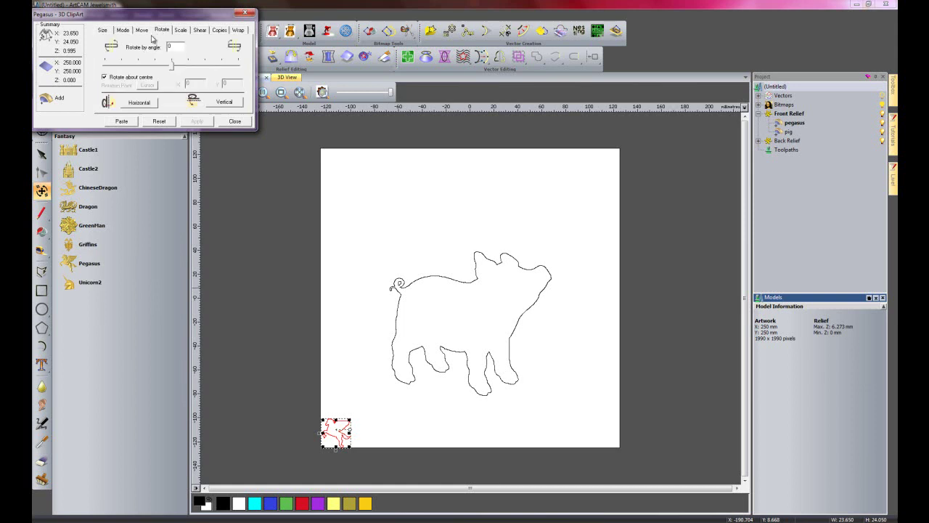
left_click(134, 106)
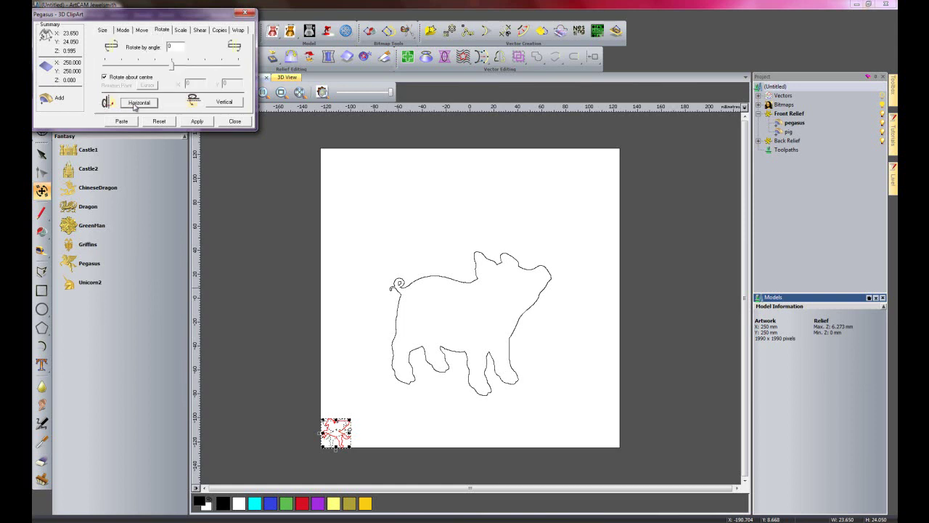
left_click(195, 122)
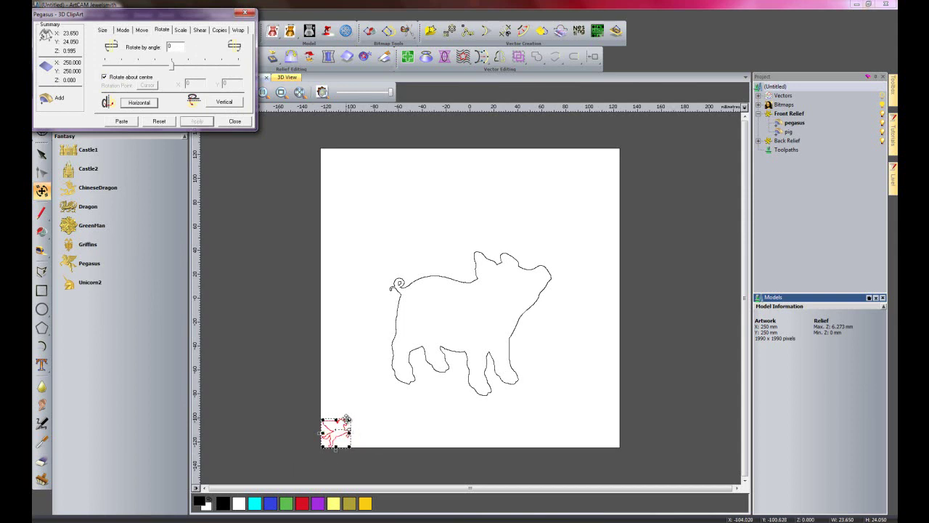
- Enlarge the Pegasus clipart to about 130 × 131 mm and position it over the pig outline
left_click_drag(346, 419, 421, 362)
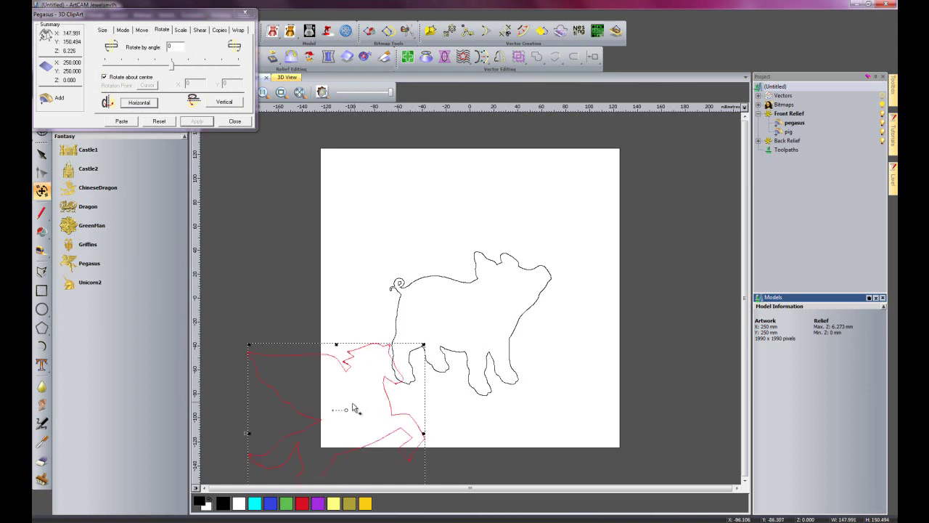
left_click_drag(334, 410, 487, 287)
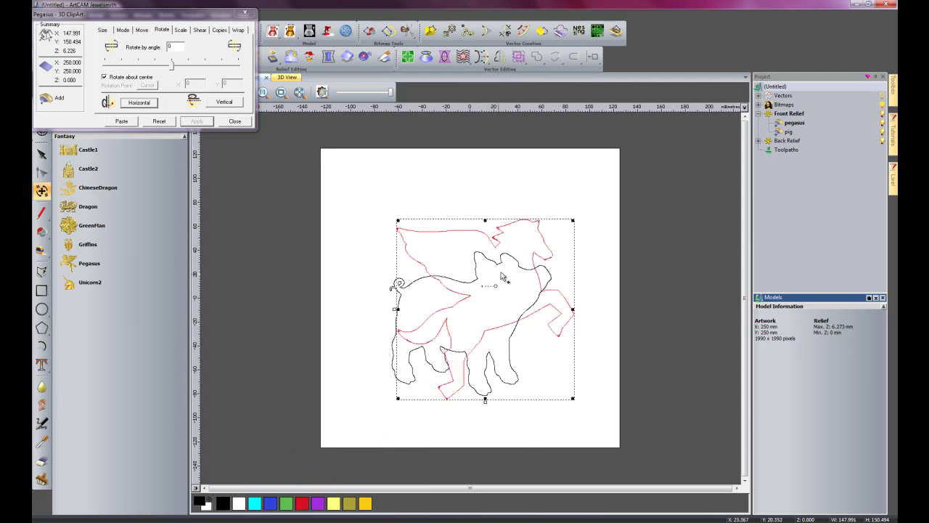
left_click_drag(574, 219, 557, 241)
left_click_drag(482, 289, 484, 301)
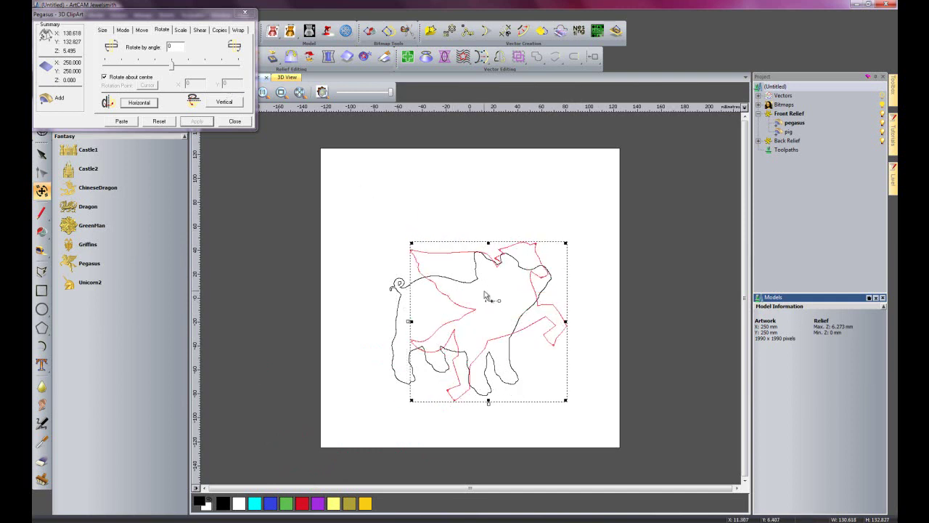
left_click_drag(499, 303, 503, 309)
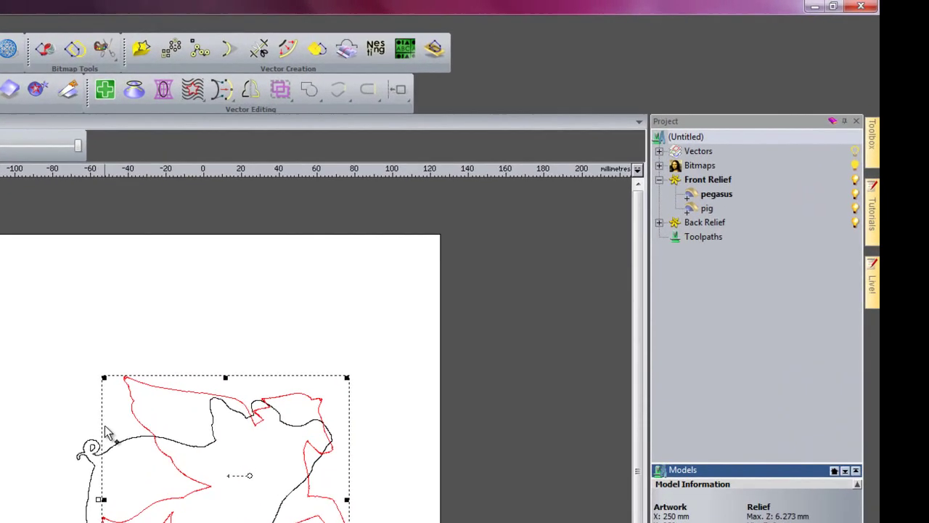
- Set the pegasus layer's combine mode to Merge High and paste the Pegasus clipart in Merge Highest mode, checking it in 3D
right_click(716, 194)
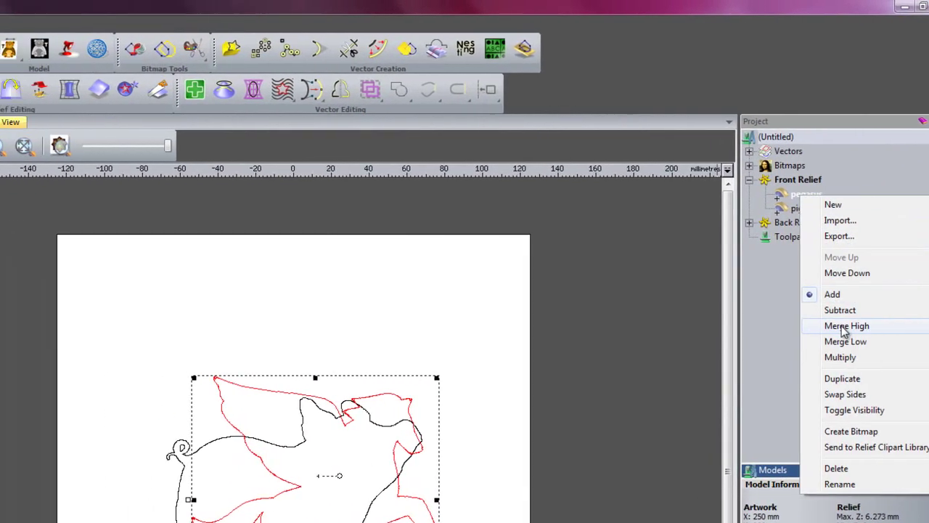
left_click(755, 327)
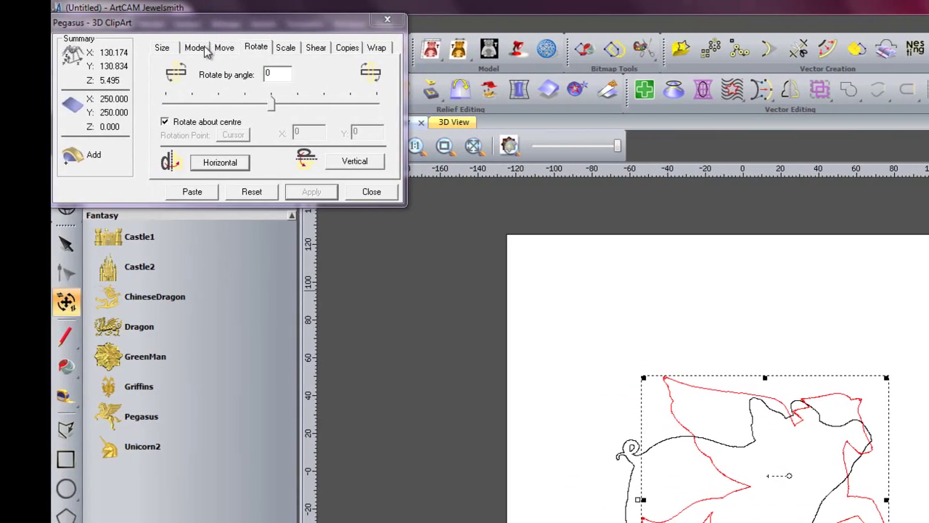
left_click(195, 48)
left_click(196, 138)
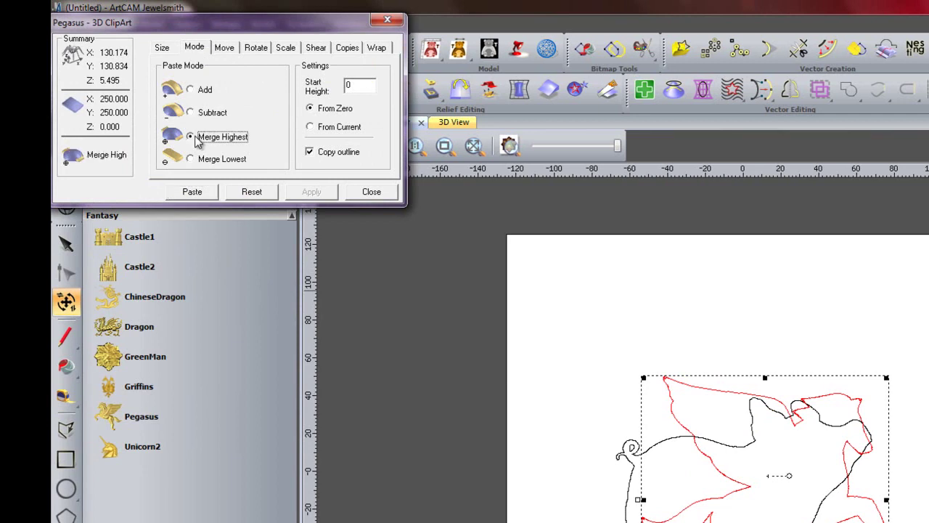
left_click(190, 192)
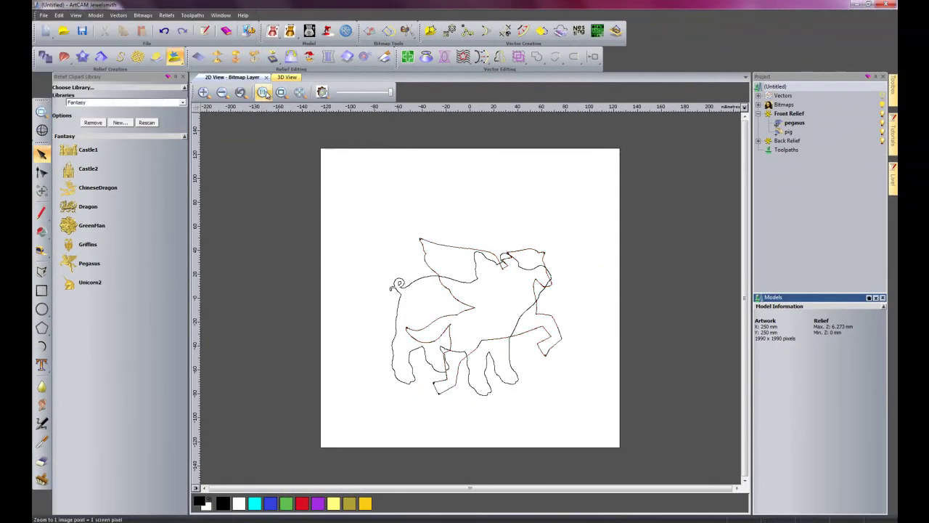
left_click(287, 77)
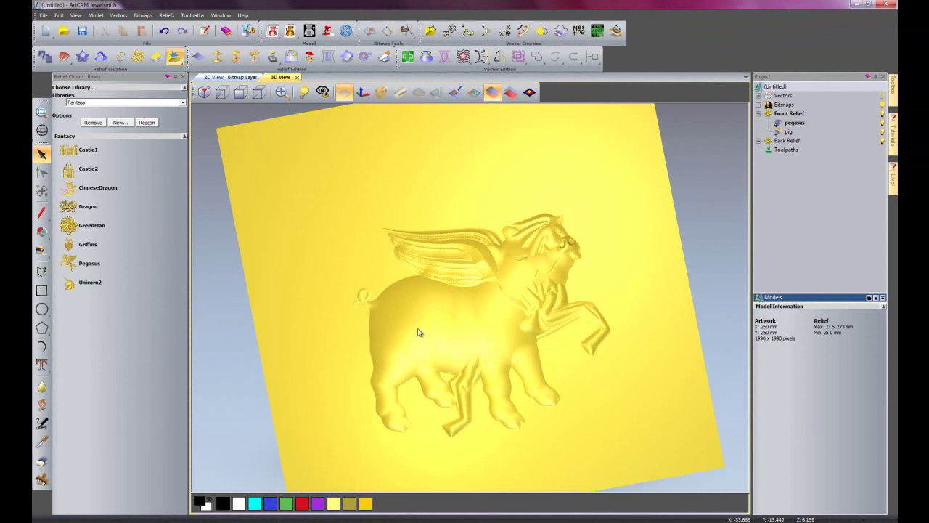
left_click(245, 80)
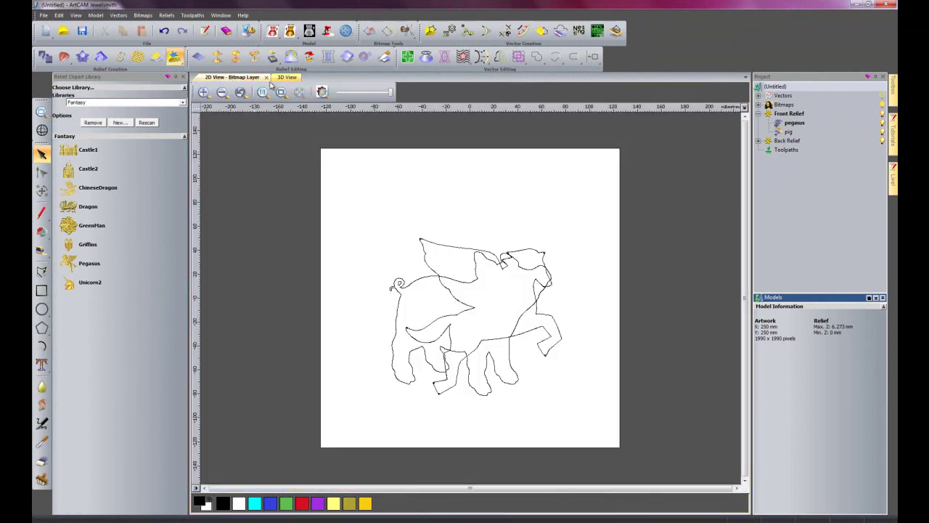
- Show the relief preview in the 2D view and draw a closed polyline about 82 × 76 mm around the Pegasus wing
scroll(507, 303, "up", 1)
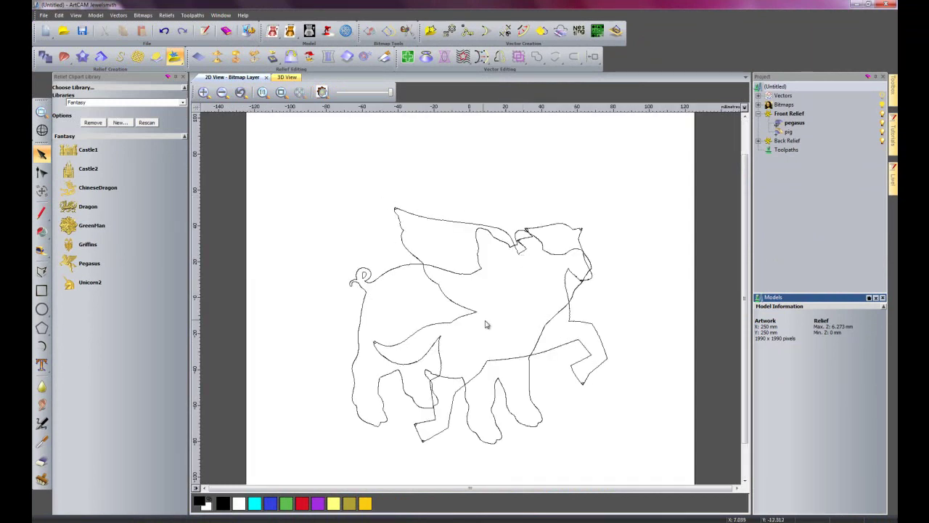
left_click(42, 273)
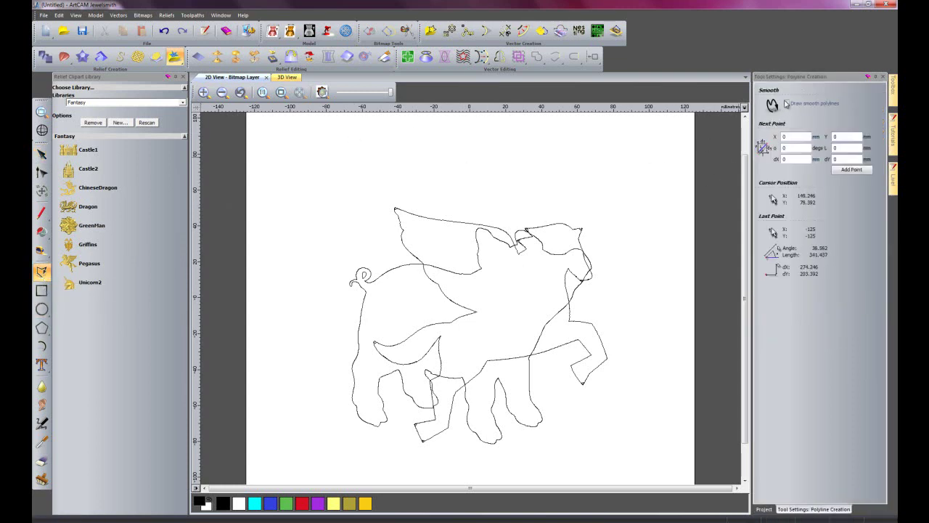
left_click(322, 93)
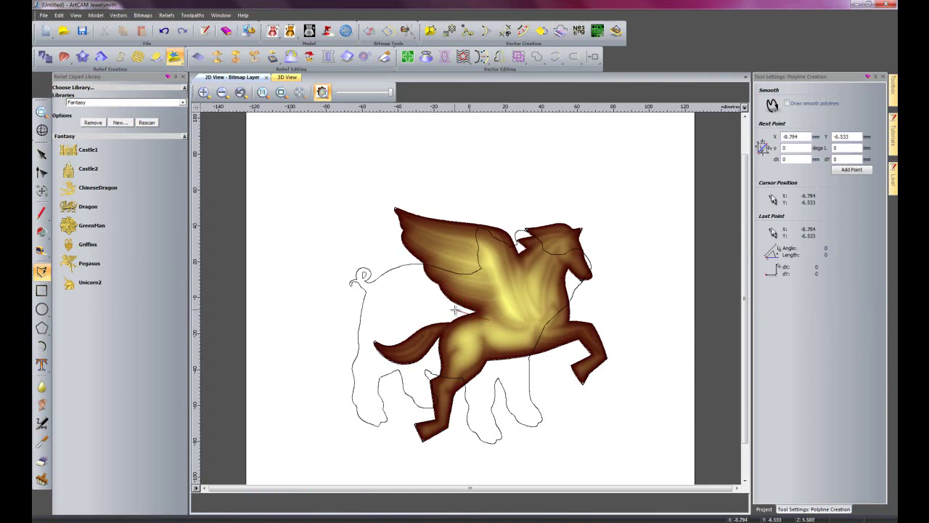
left_click(392, 242)
left_click(387, 203)
left_click(419, 194)
left_click(514, 225)
scroll(520, 248, "up", 2)
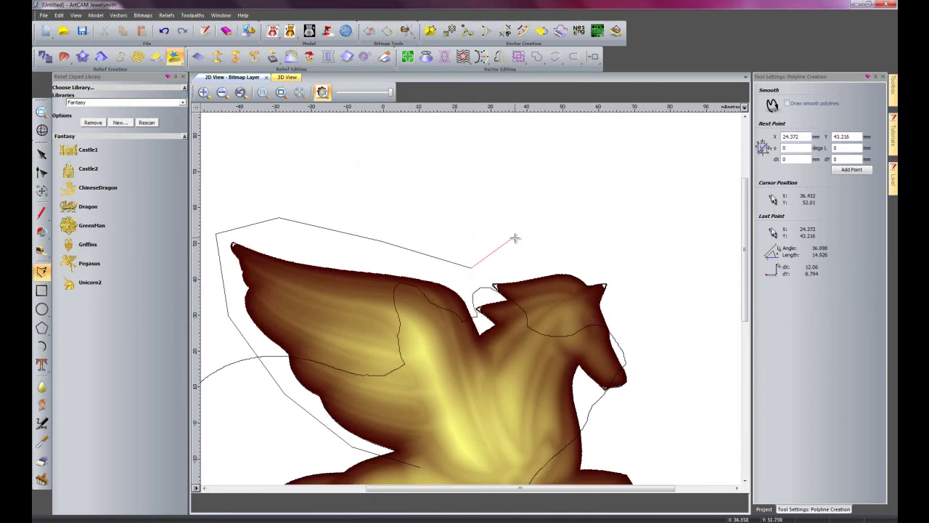
left_click(489, 362)
left_click(496, 421)
left_click(509, 468)
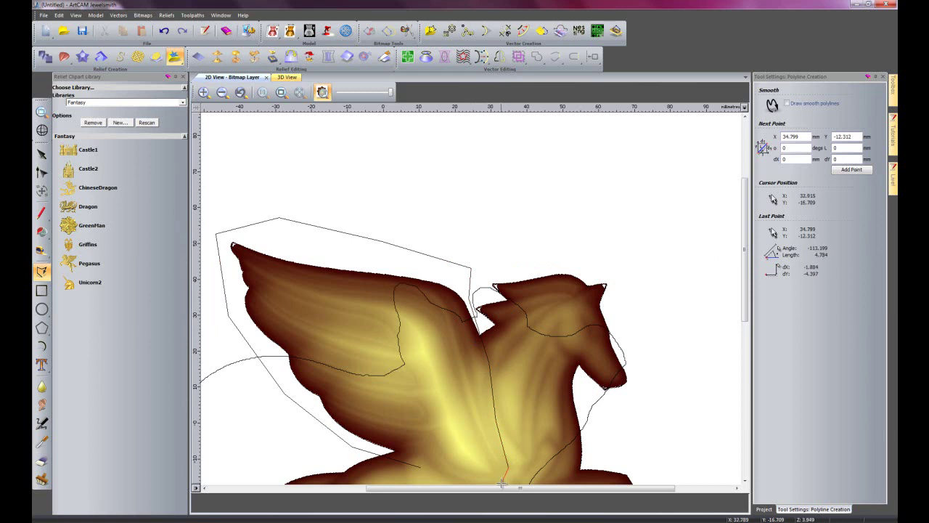
scroll(497, 480, "down", 2)
scroll(512, 300, "up", 2)
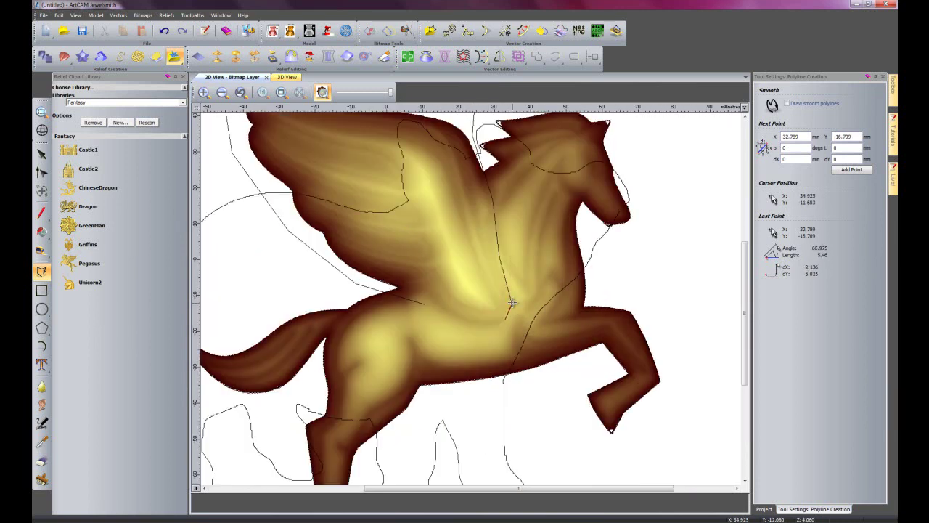
left_click(426, 305)
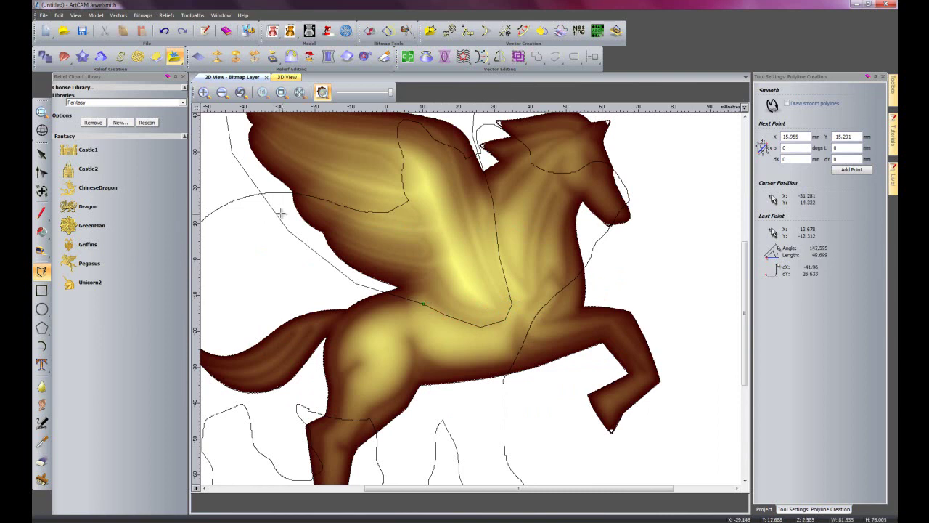
key("Escape")
scroll(619, 246, "down", 2)
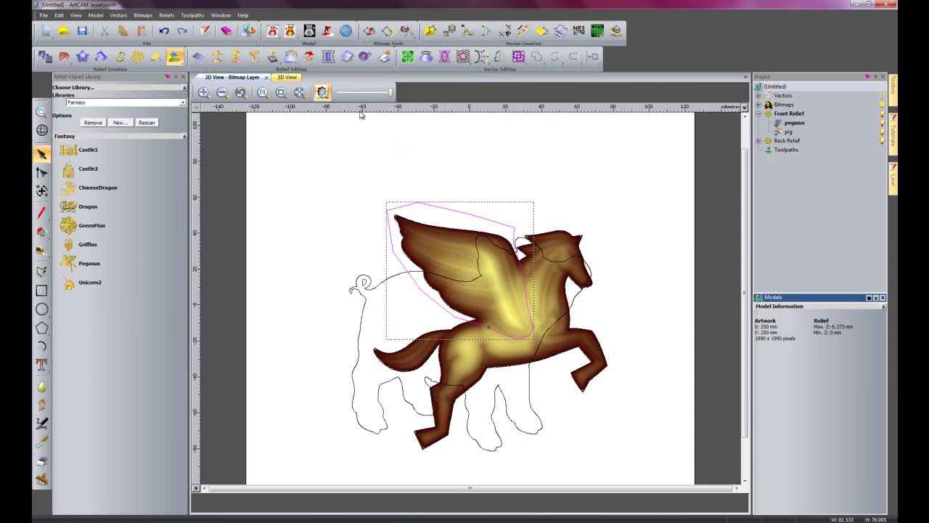
- Cookie-cut the Pegasus relief with the wing polyline into its own relief layer and rename that layer as wing
left_click(365, 58)
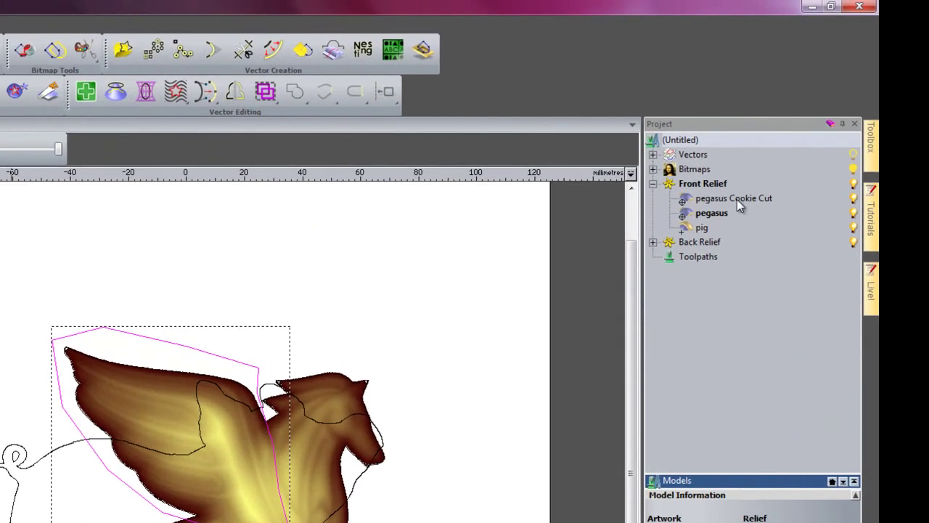
left_click(737, 200)
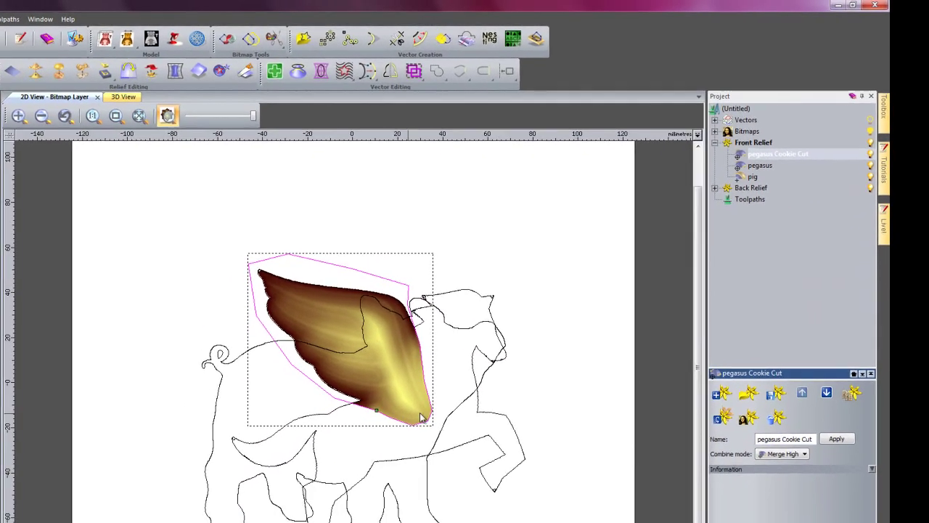
right_click(783, 153)
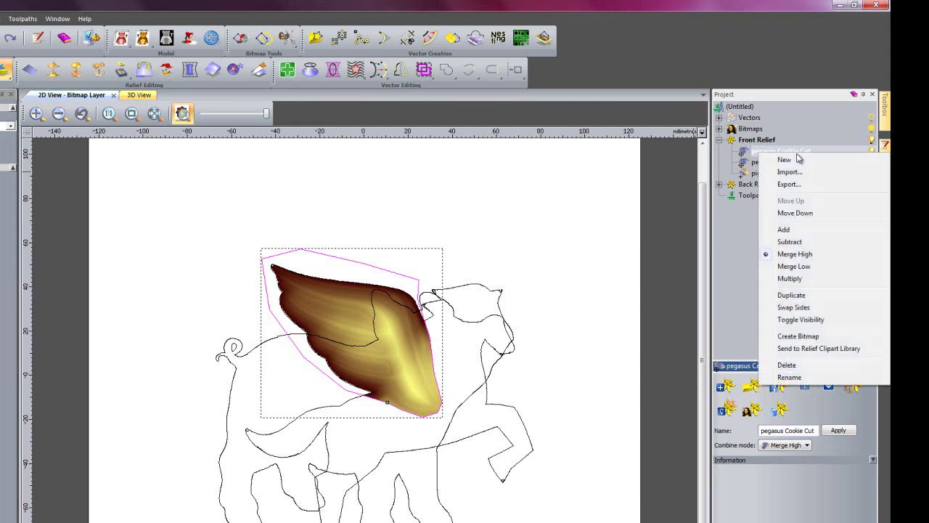
left_click(791, 376)
type("wing")
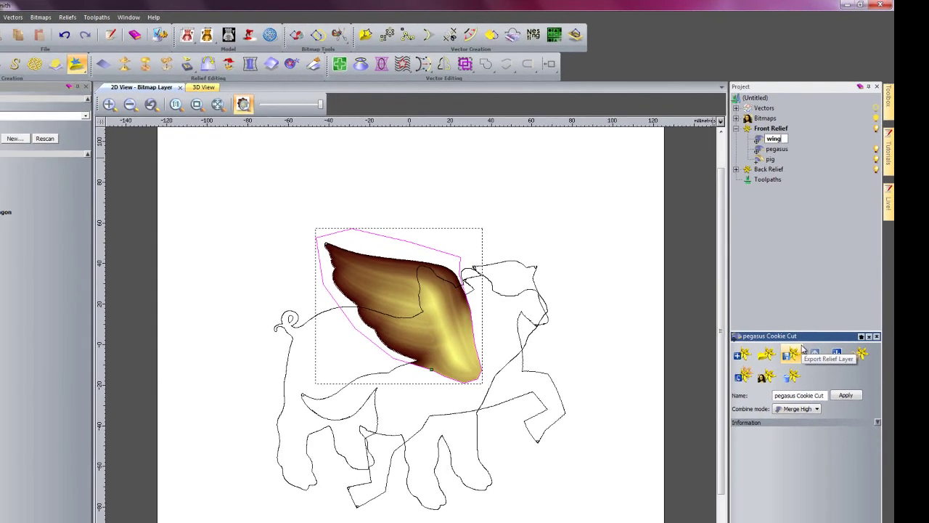
key("Return")
- Hide the pegasus relief layer and examine the pig with its wing up close in the 3D view
left_click(796, 150)
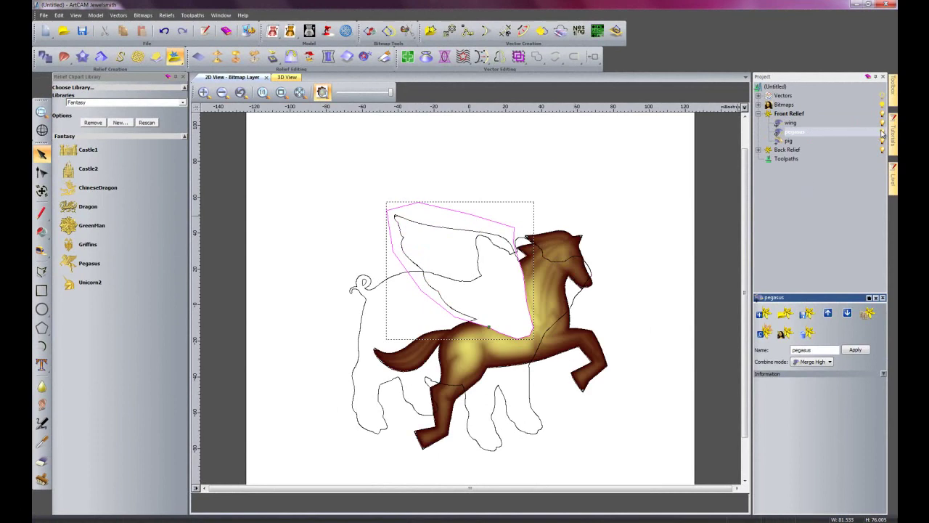
left_click(287, 77)
left_click_drag(547, 349, 560, 308)
scroll(560, 307, "up", 3)
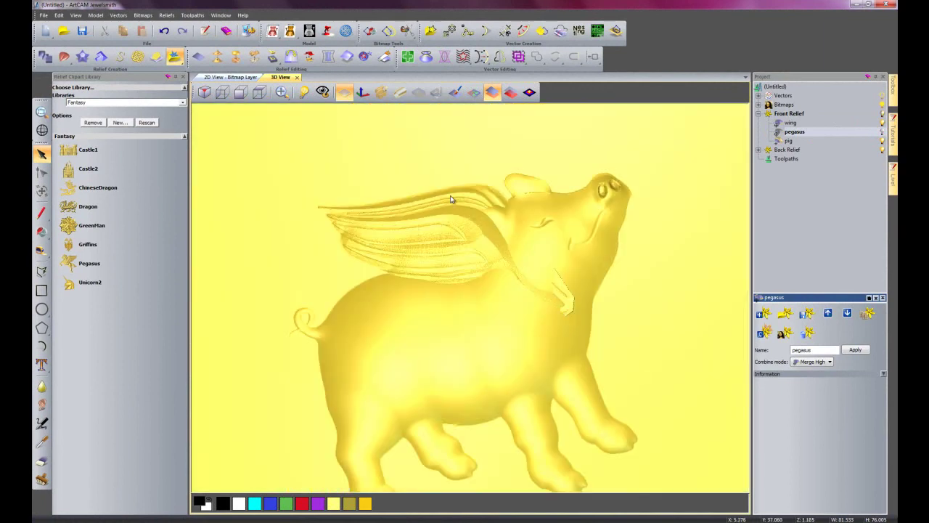
- Scale the wing layer's relief by height to 2 mm and inspect it from another angle
left_click(790, 123)
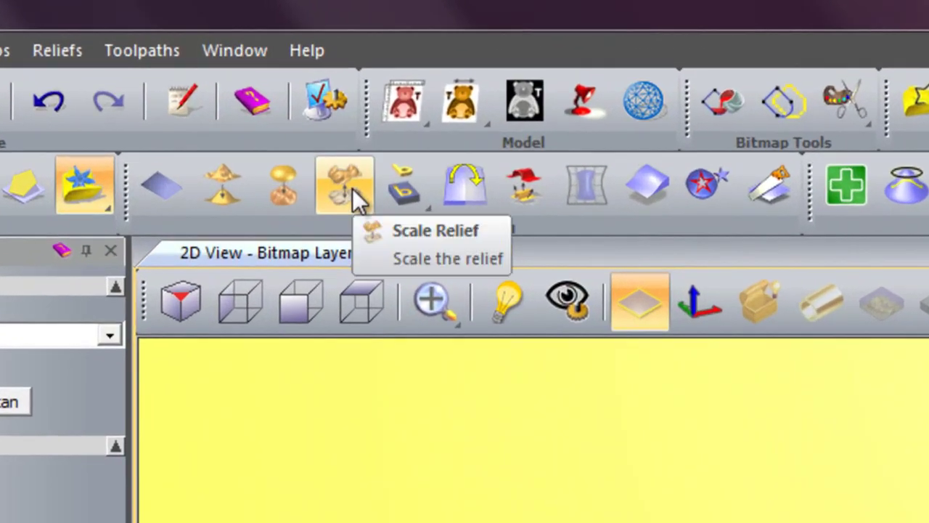
left_click(316, 144)
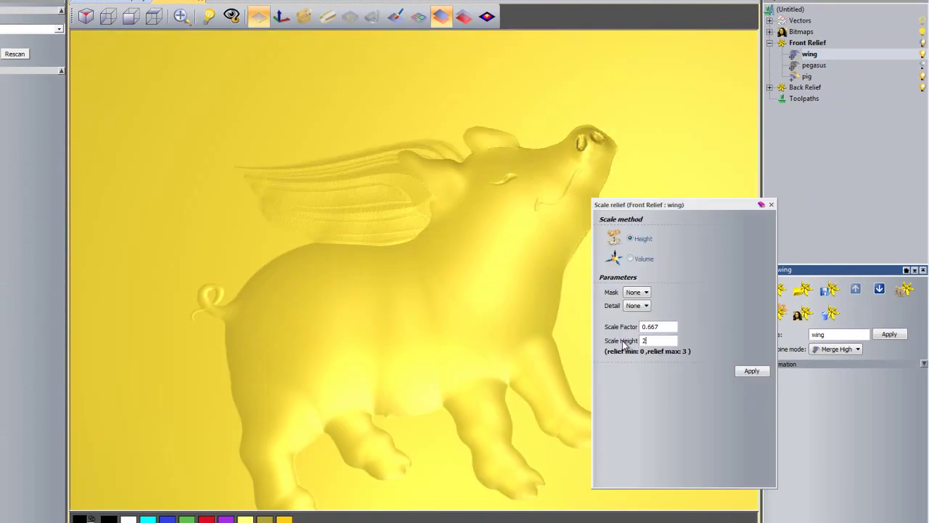
left_click(752, 372)
mouse_move(442, 237)
left_mouse_down()
mouse_move(453, 372)
mouse_move(467, 307)
left_mouse_up()
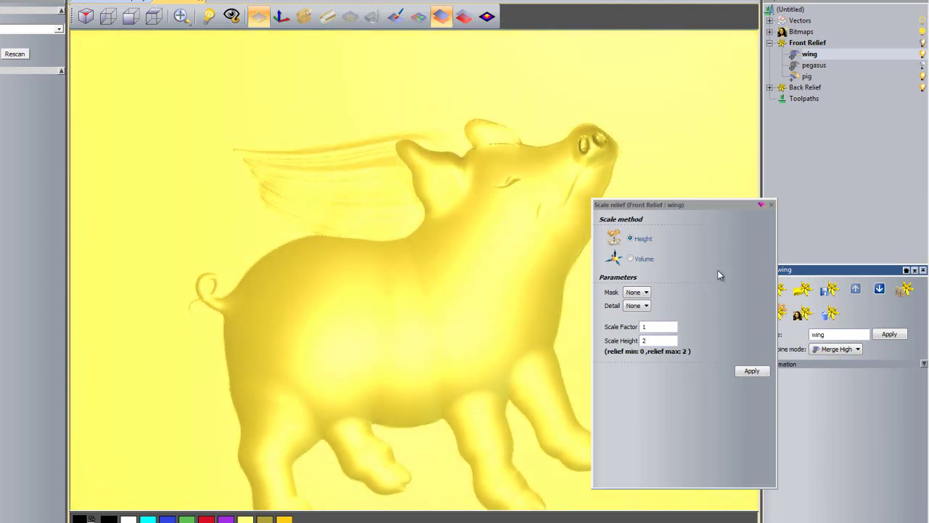
left_click(772, 205)
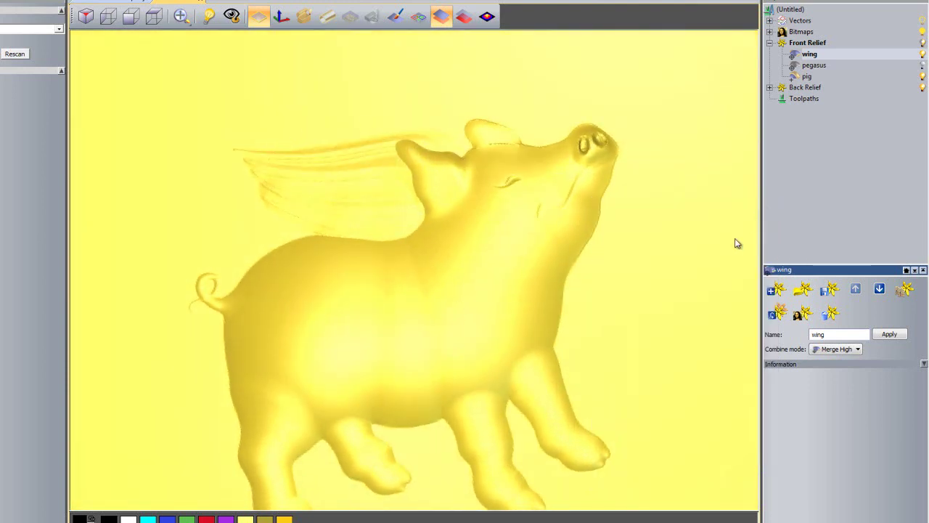
- Load the wing from the Fantasy clipart library, turn off the 2D relief preview, and move the wing outline toward the pig's tail
left_click_drag(487, 303, 451, 318)
left_click_drag(447, 438, 396, 421)
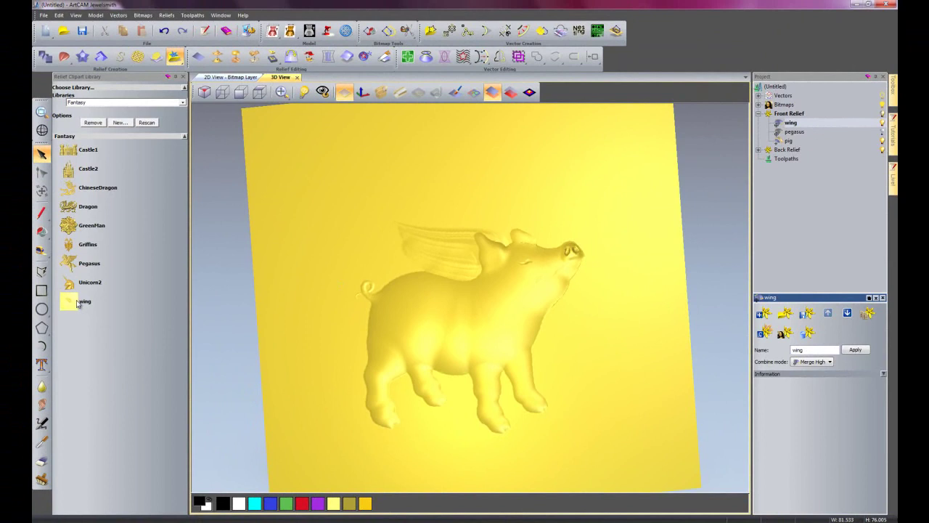
double_click(77, 303)
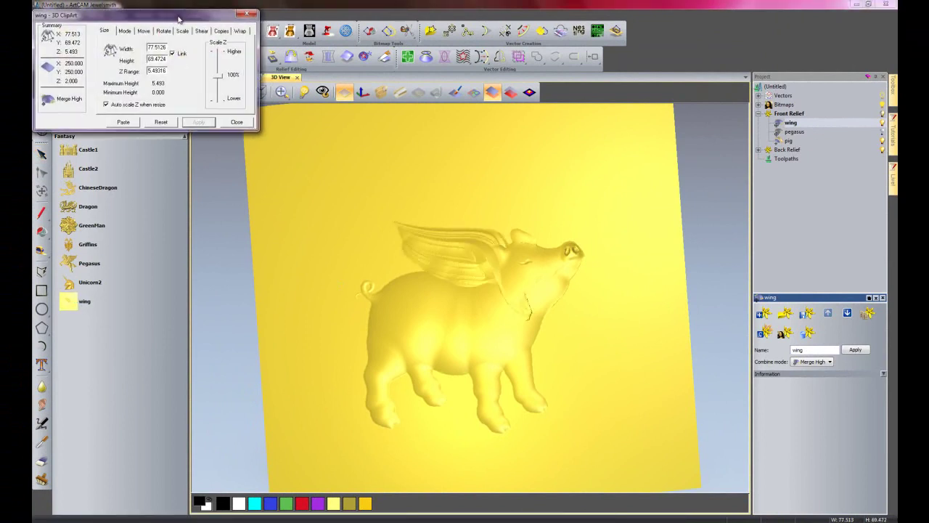
left_click_drag(171, 18, 743, 164)
left_click(233, 78)
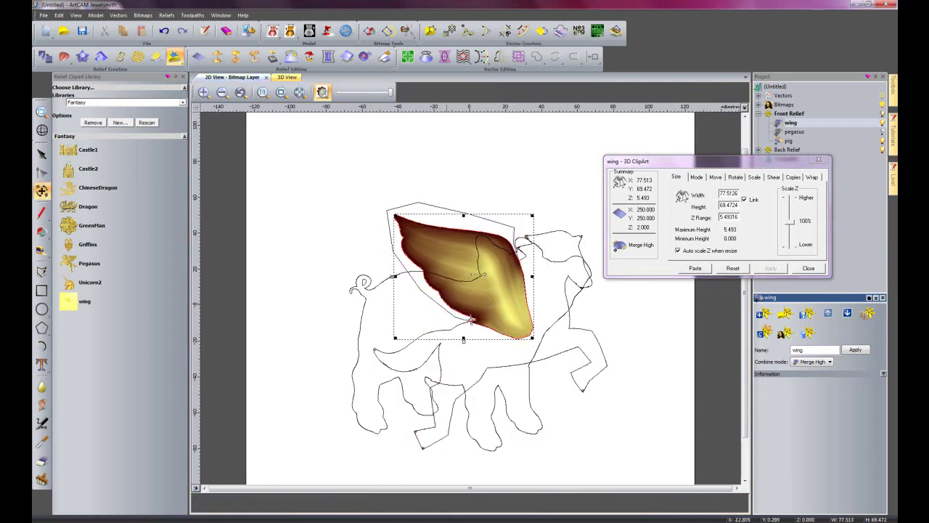
left_click(322, 92)
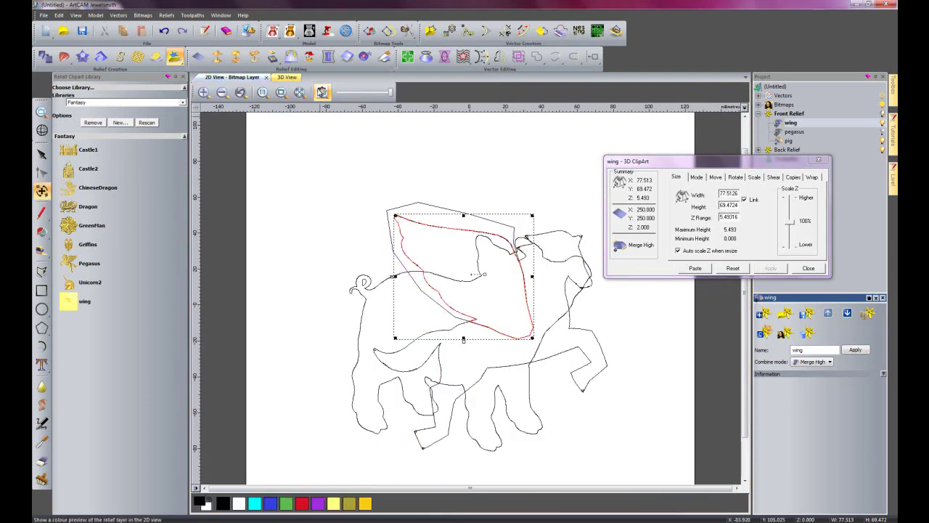
left_click_drag(473, 275, 443, 280)
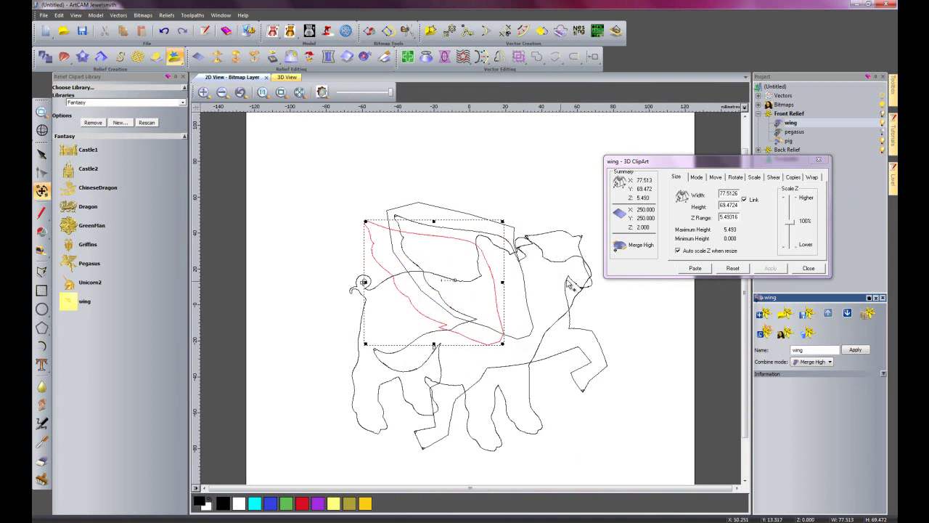
- Rotate the wing clipart slightly, enlarge it to about 91 × 66 mm, and paste it over the pig's back
left_click(736, 177)
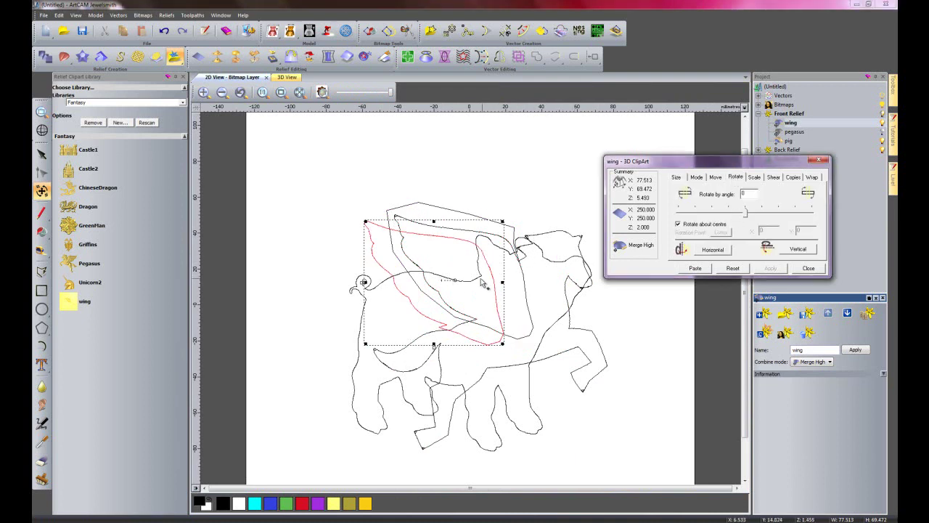
left_click(458, 280)
left_click_drag(458, 280, 462, 284)
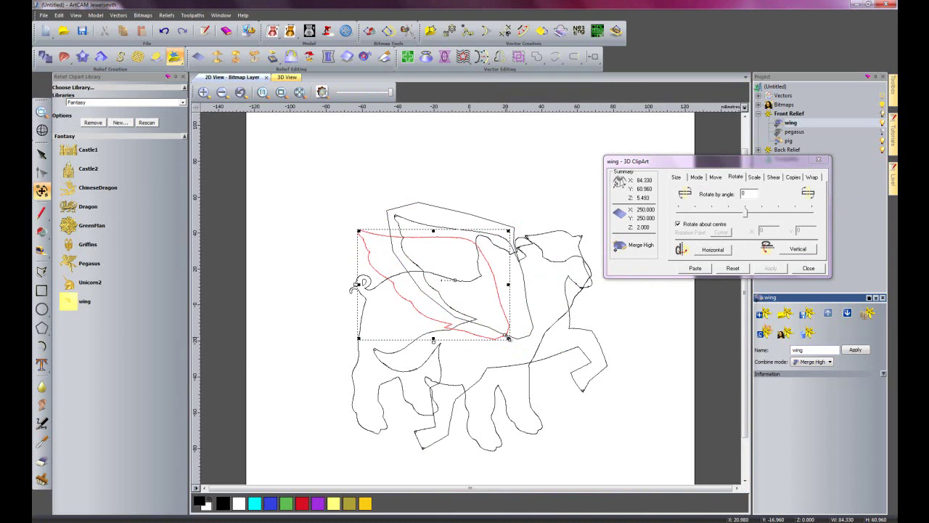
left_click_drag(508, 338, 515, 343)
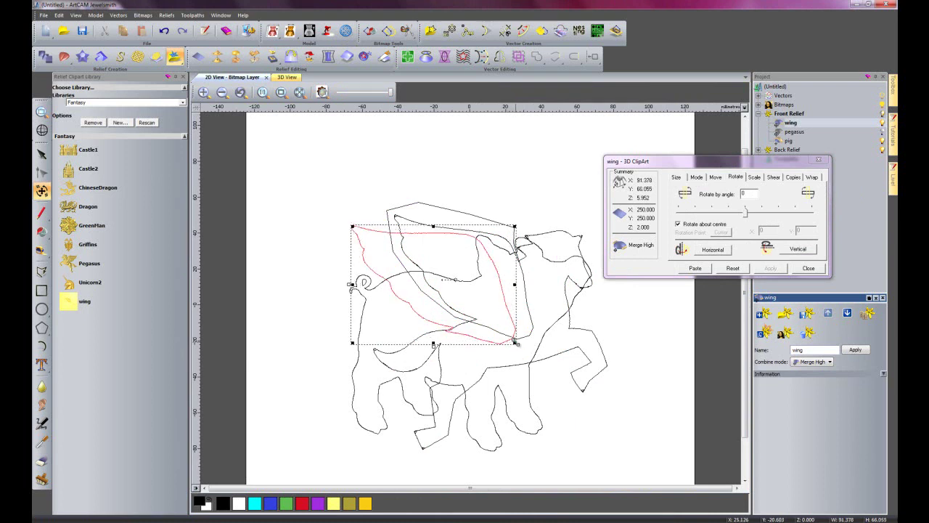
left_click_drag(443, 284, 428, 276)
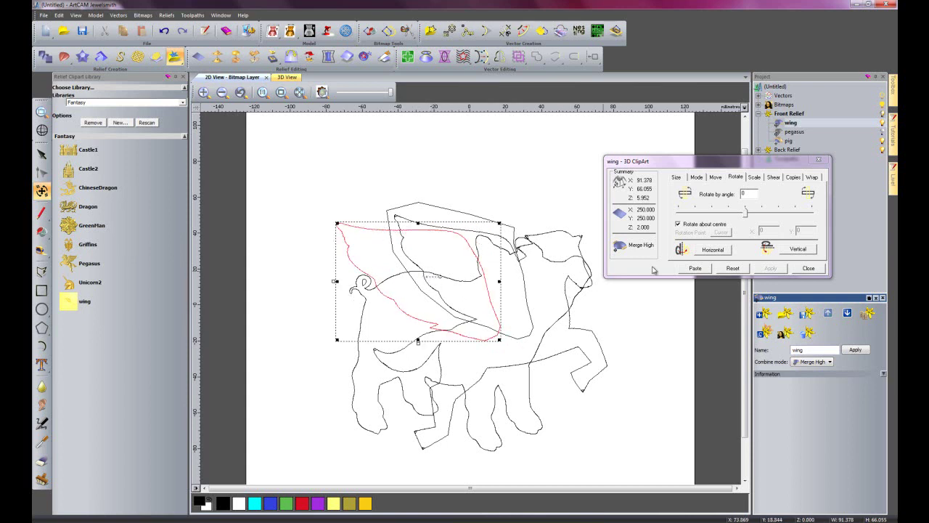
left_click(695, 268)
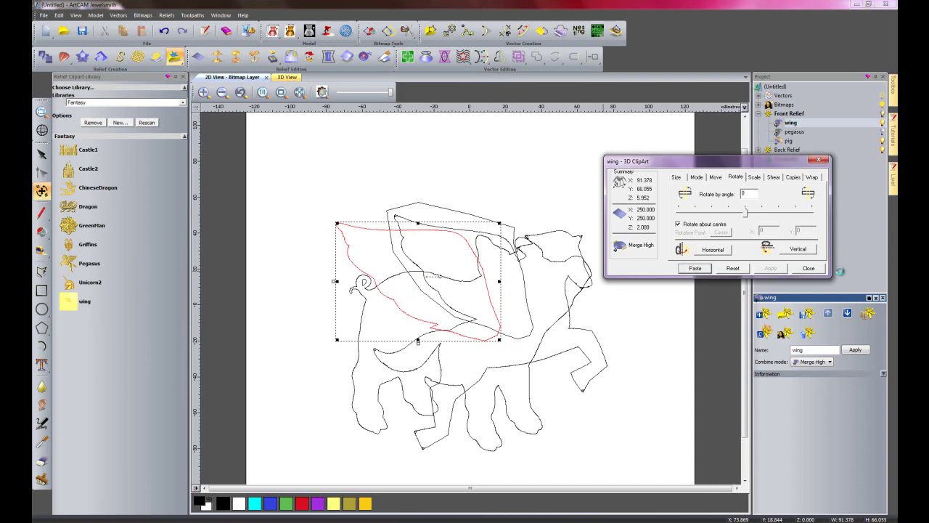
left_click(809, 268)
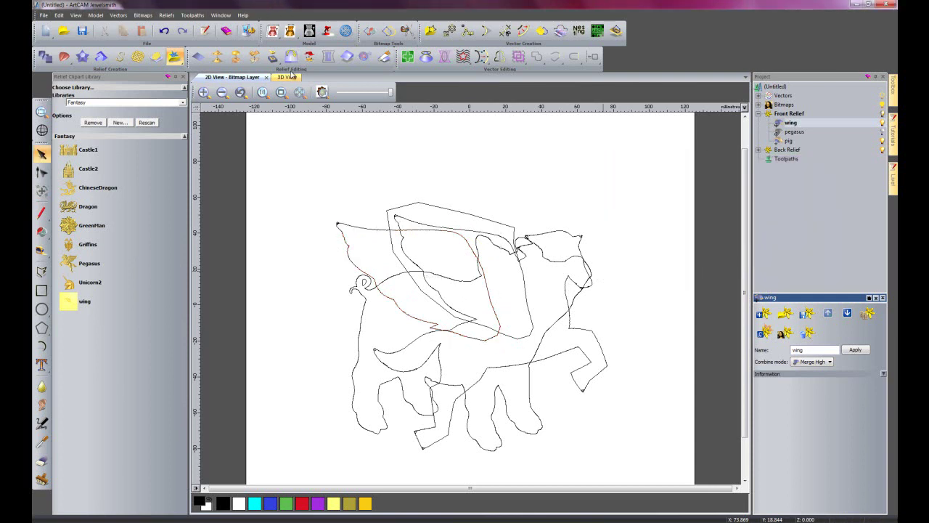
- Smooth the hard edge of the near wing beside the pig's ear in the 3D view, using the Smooth tool with a reduced diameter
left_click(285, 77)
mouse_move(431, 296)
left_mouse_down()
mouse_move(488, 369)
mouse_move(440, 374)
mouse_move(455, 365)
left_mouse_up()
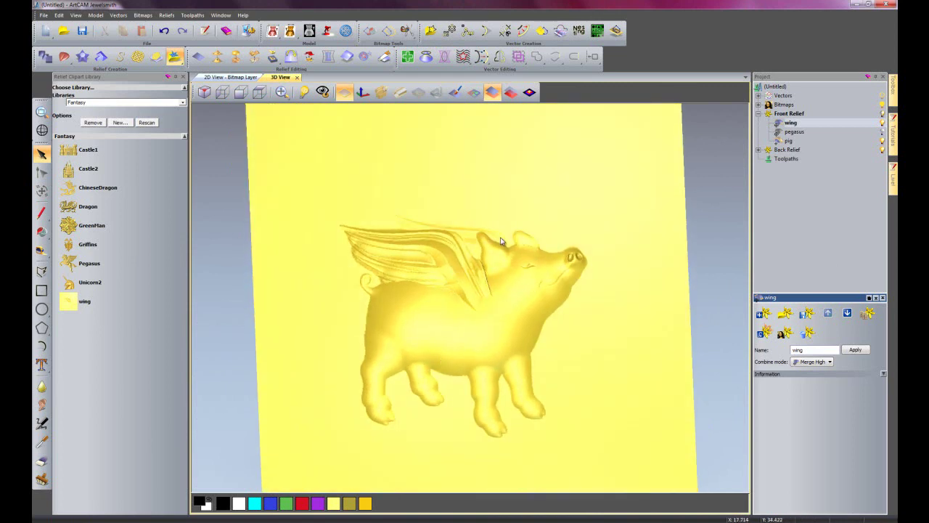
scroll(490, 268, "up", 5)
left_click_drag(491, 268, 326, 293)
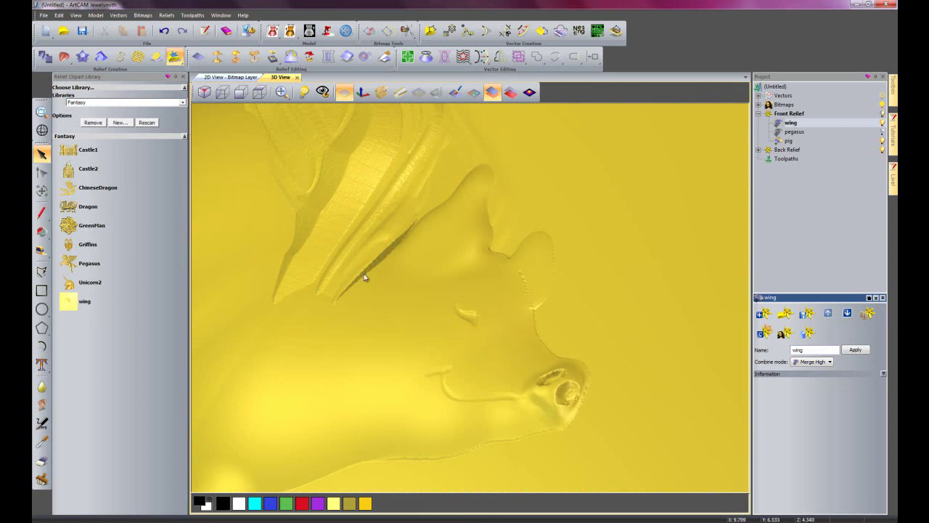
left_click_drag(372, 344, 308, 356)
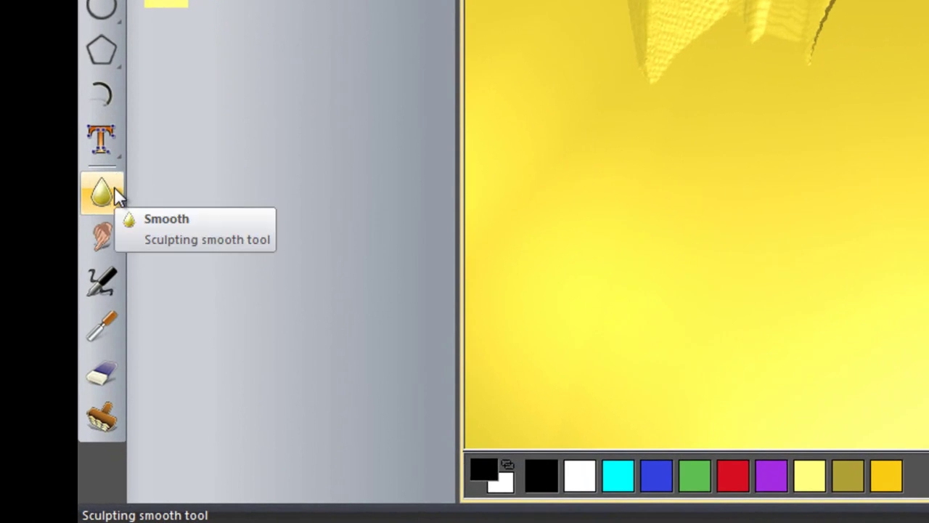
left_click(112, 189)
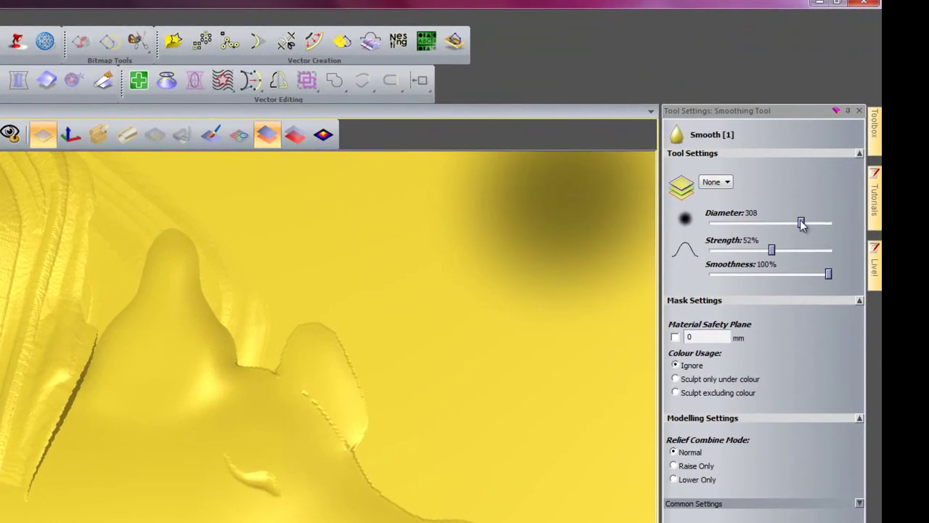
left_click_drag(842, 154, 804, 156)
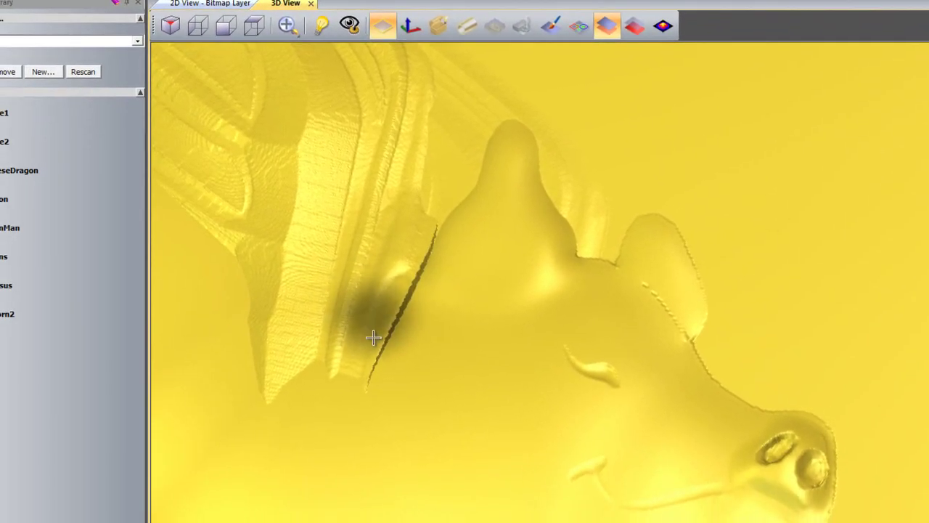
mouse_move(374, 338)
left_mouse_down()
mouse_move(373, 359)
mouse_move(427, 226)
mouse_move(397, 326)
mouse_move(404, 282)
mouse_move(368, 341)
mouse_move(395, 234)
mouse_move(394, 308)
mouse_move(382, 327)
mouse_move(365, 334)
mouse_move(346, 371)
mouse_move(322, 371)
mouse_move(276, 404)
mouse_move(299, 380)
mouse_move(257, 365)
mouse_move(233, 264)
mouse_move(261, 377)
mouse_move(348, 369)
mouse_move(413, 269)
mouse_move(409, 312)
mouse_move(363, 387)
left_mouse_up()
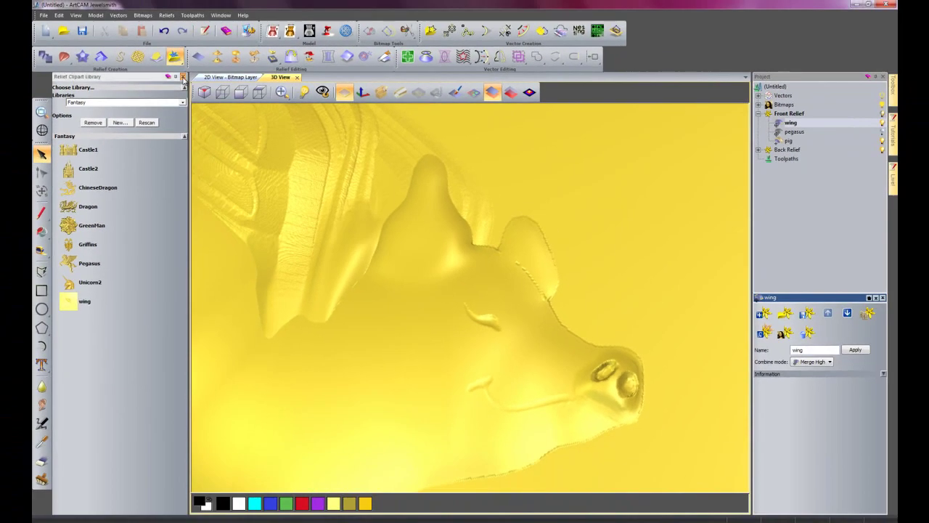
- Close the relief clipart library, check the whole pig in 3D, and merge the visible layers of the Front Relief
left_click(183, 77)
scroll(257, 305, "down", 3)
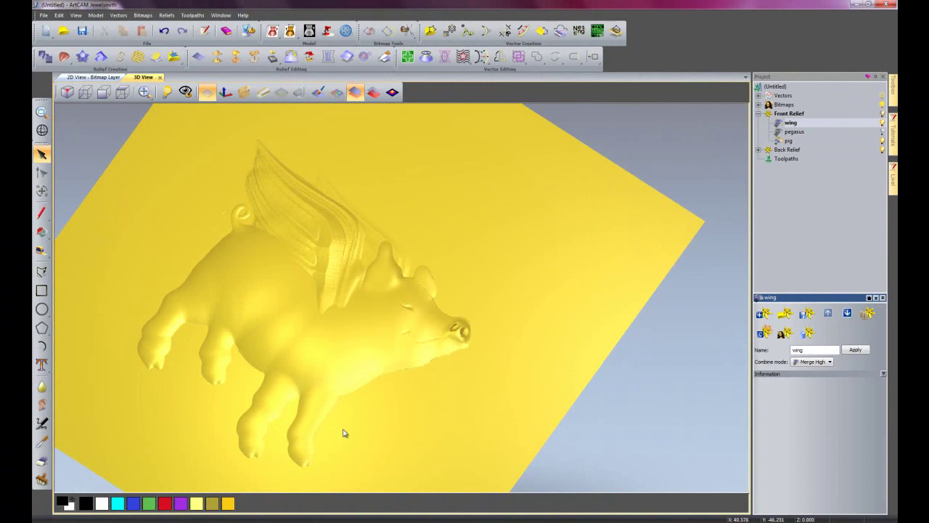
scroll(375, 430, "down", 2)
left_click_drag(426, 424, 353, 430)
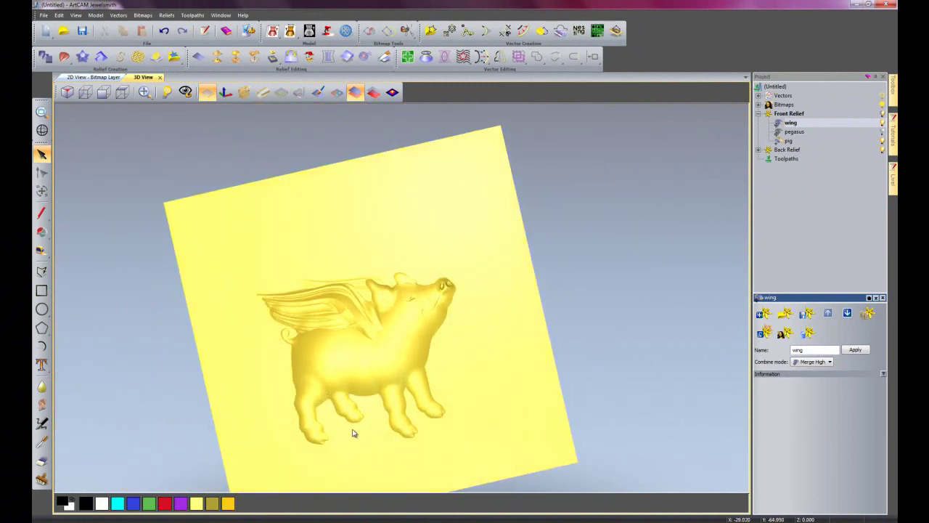
scroll(401, 357, "up", 3)
middle_click_drag(400, 361, 468, 231)
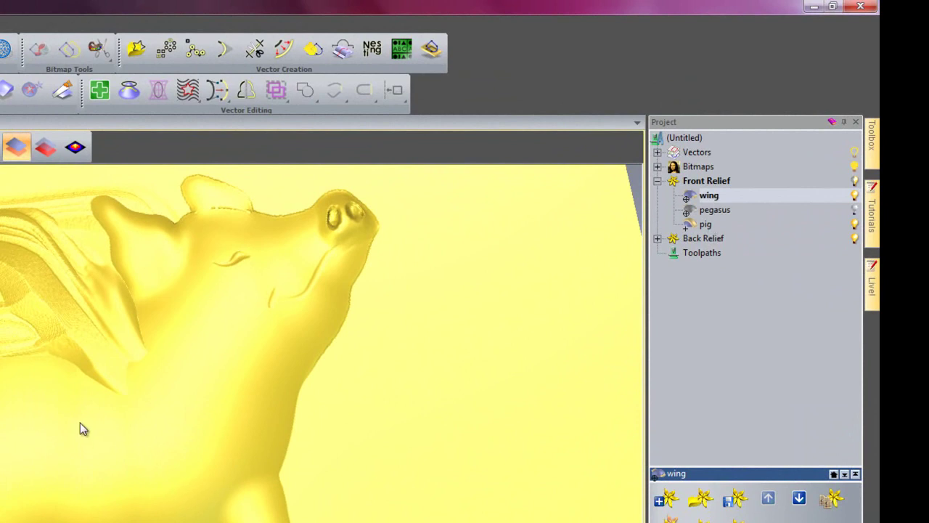
right_click(704, 185)
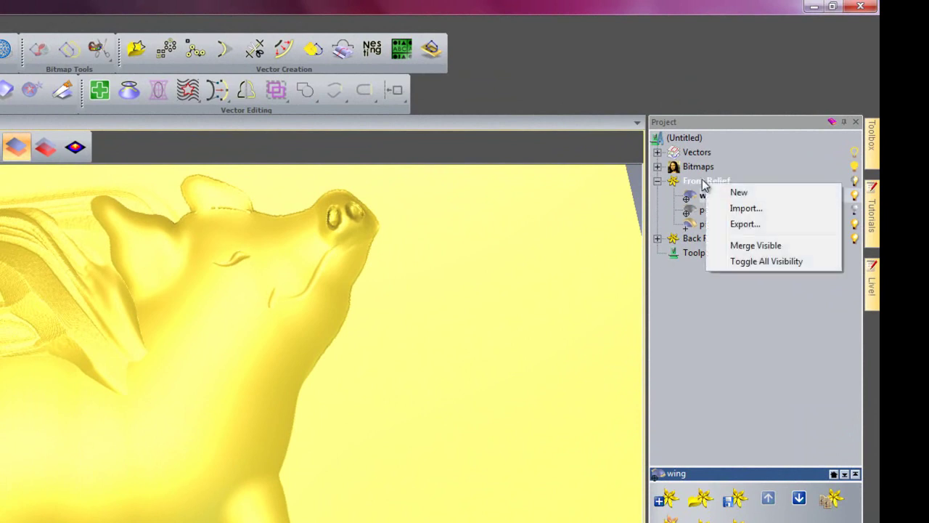
left_click(760, 247)
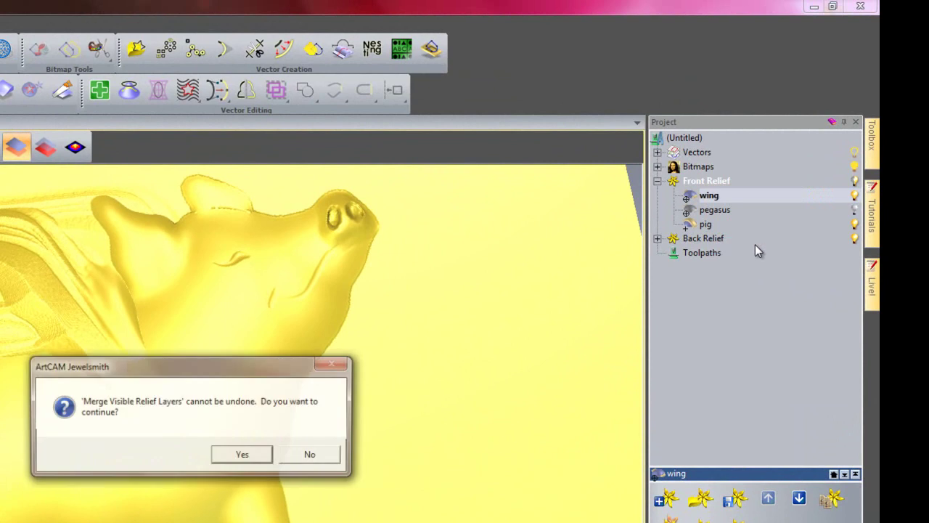
left_click(244, 456)
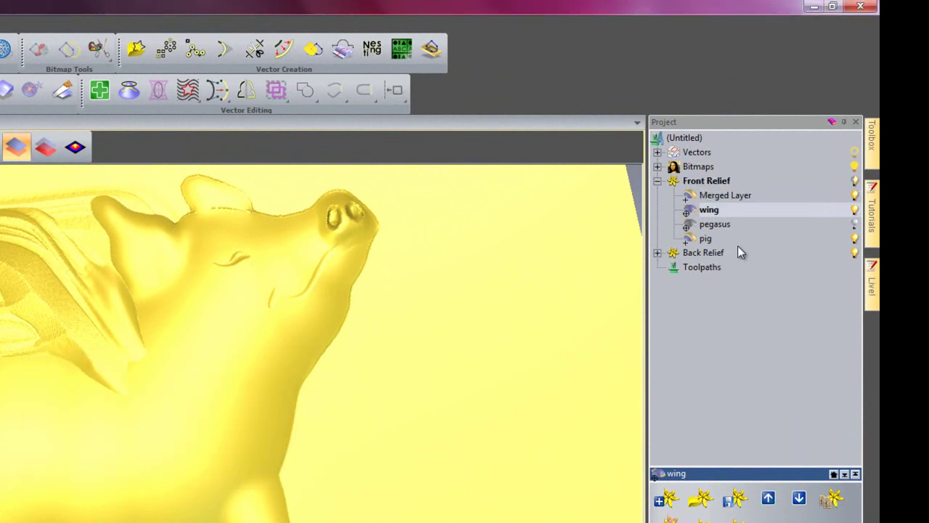
- Rename the merged relief layer as Flying Pig
left_click(726, 196)
right_click(718, 201)
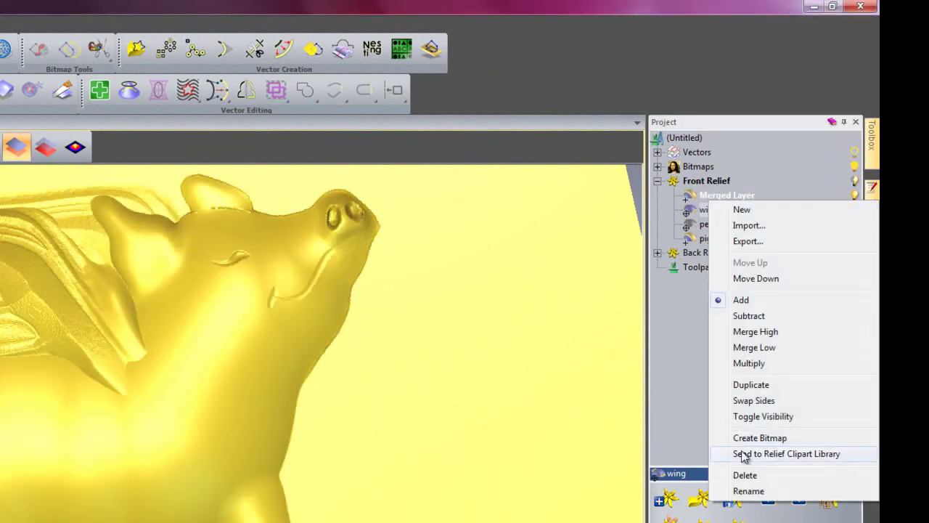
left_click(752, 491)
type("Flying Pig")
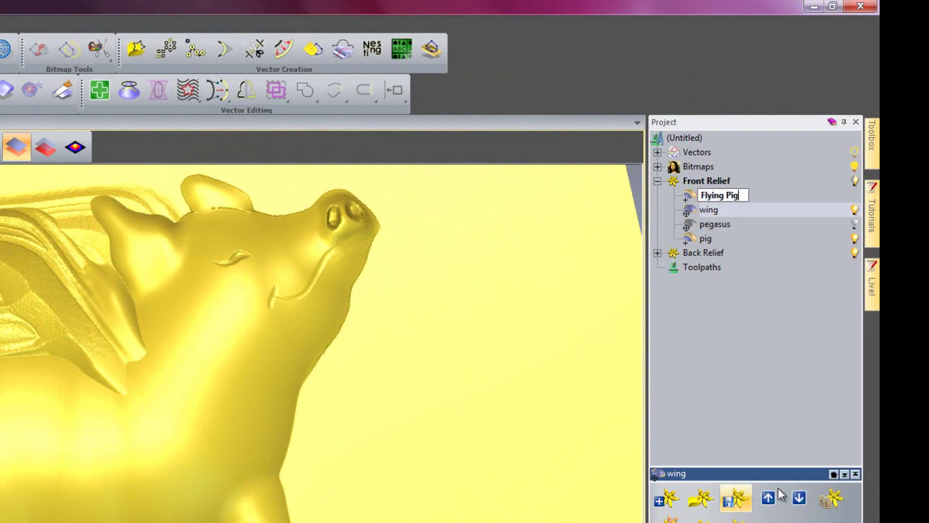
left_click(688, 329)
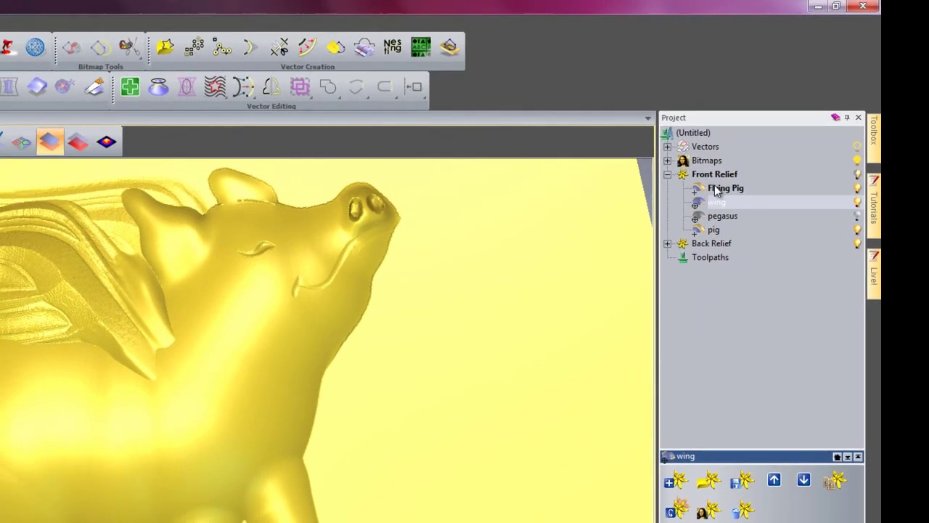
- Reopen the relief clipart library and add the Flying Pig layer to the Fantasy library
left_click(712, 191)
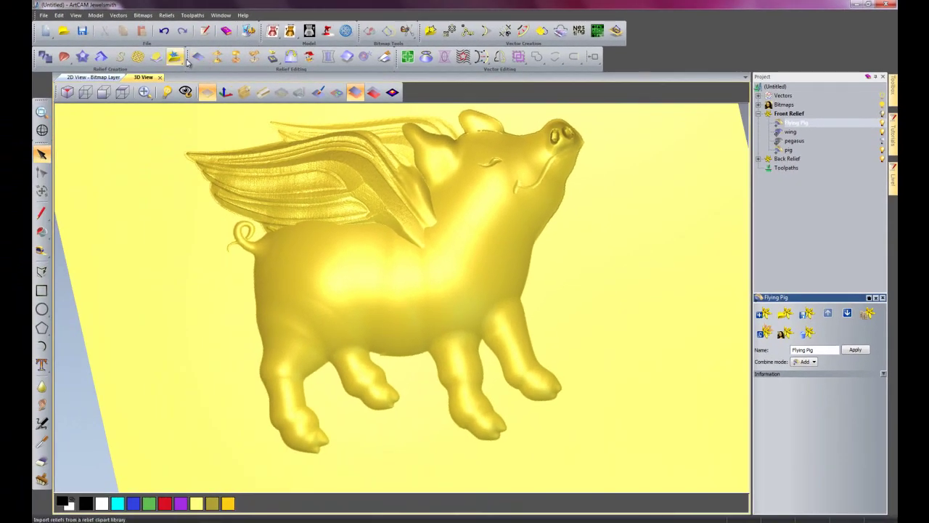
left_click(178, 58)
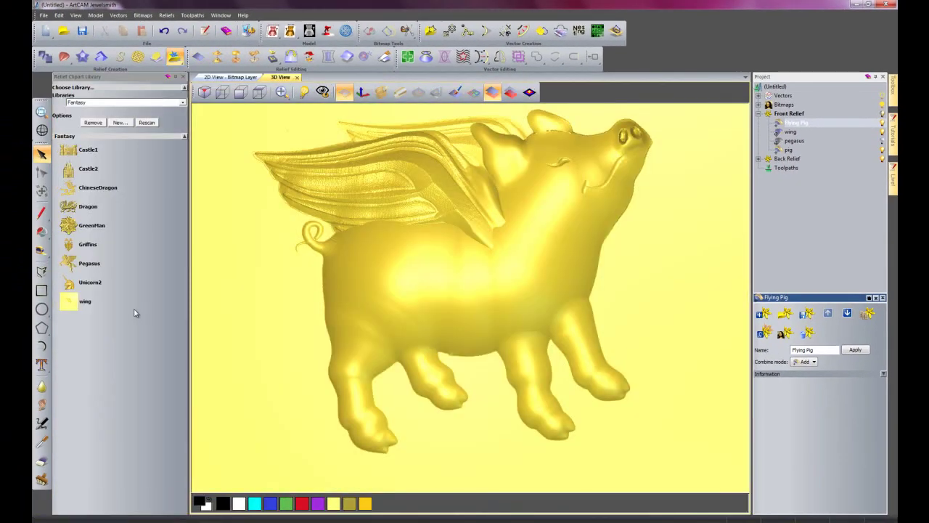
left_click_drag(786, 124, 433, 174)
left_click_drag(143, 363, 142, 362)
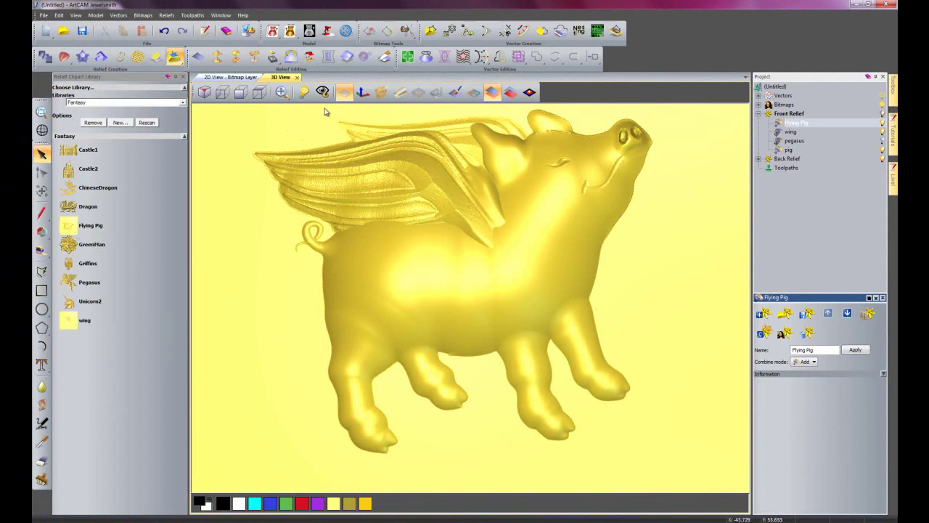
- Hide the flat zero plane around the pig, replace the Flying Pig clipart in the Fantasy library, and close the library
left_click(343, 97)
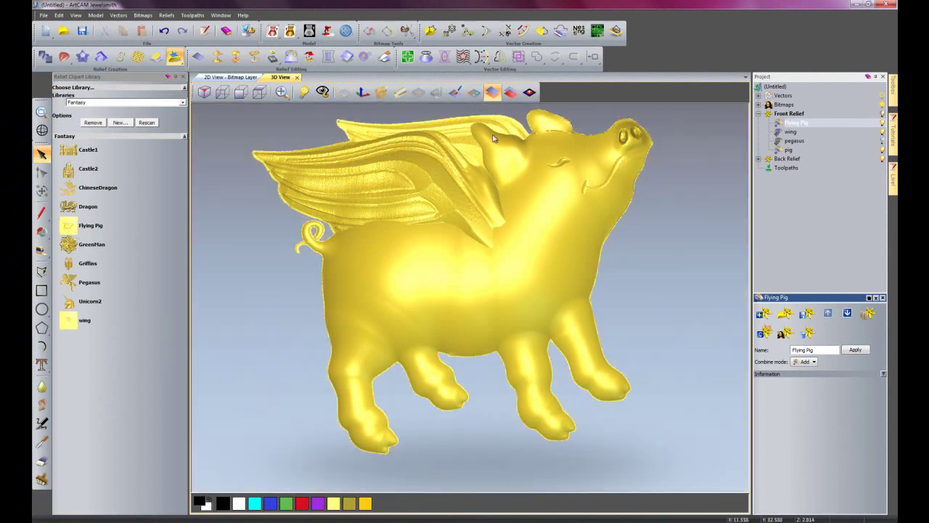
left_click_drag(796, 128, 110, 219)
left_click(493, 287)
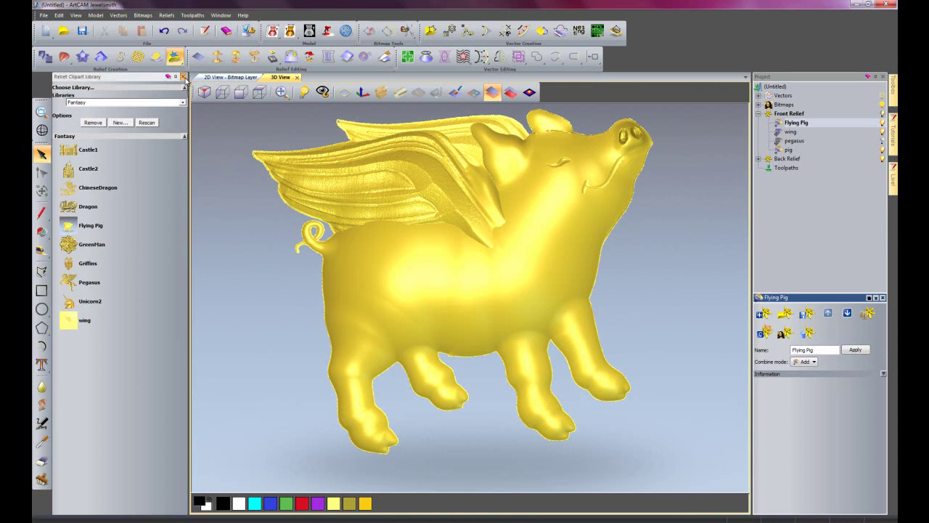
left_click(184, 77)
- Create a new model 600 mm high and 500 mm wide, discarding the unsaved changes to the current one
left_click(44, 14)
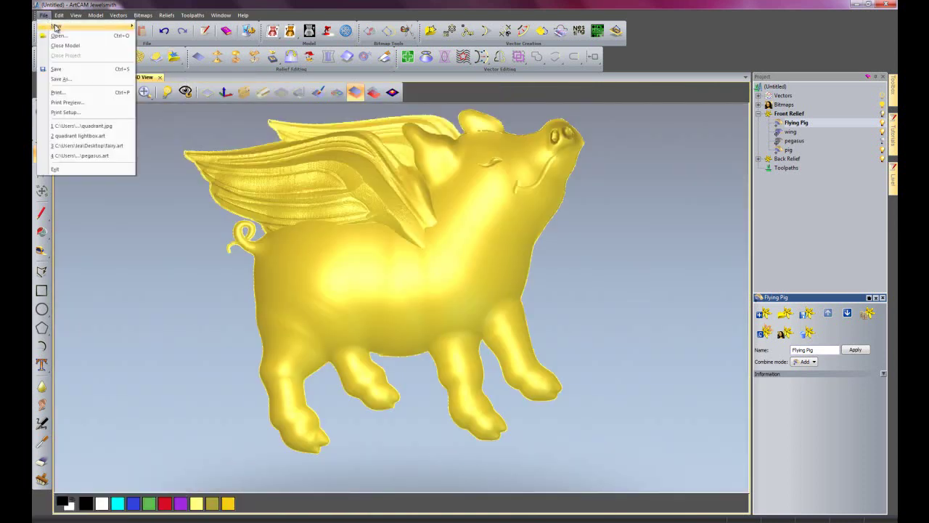
mouse_move(73, 26)
left_click(161, 26)
left_click(384, 245)
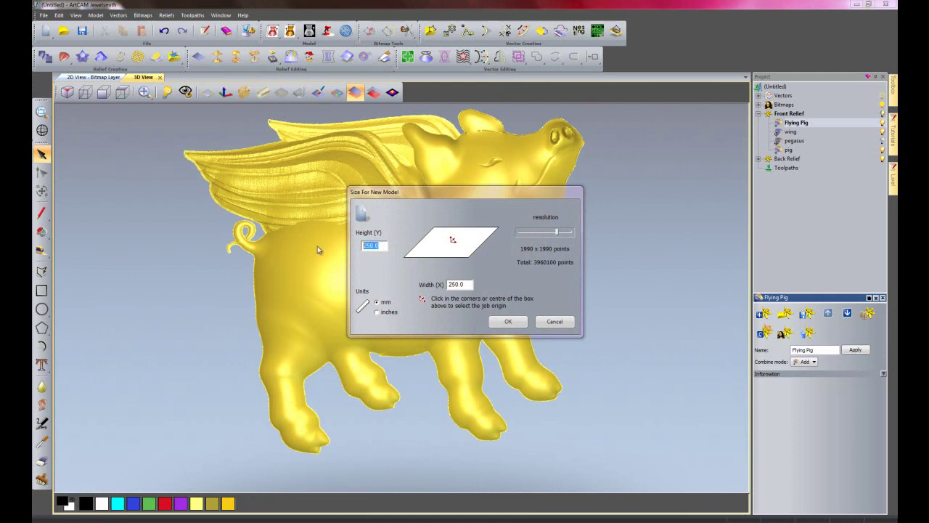
type("600")
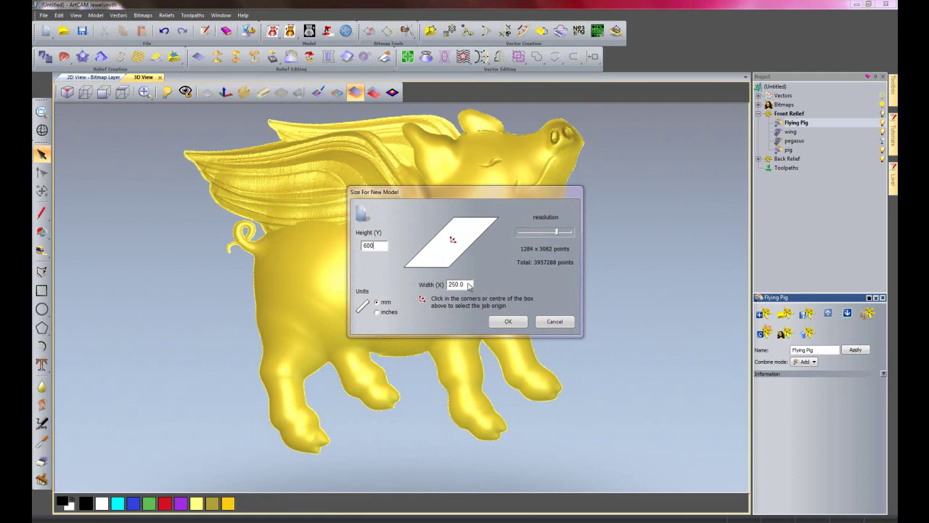
key("Tab")
type("500")
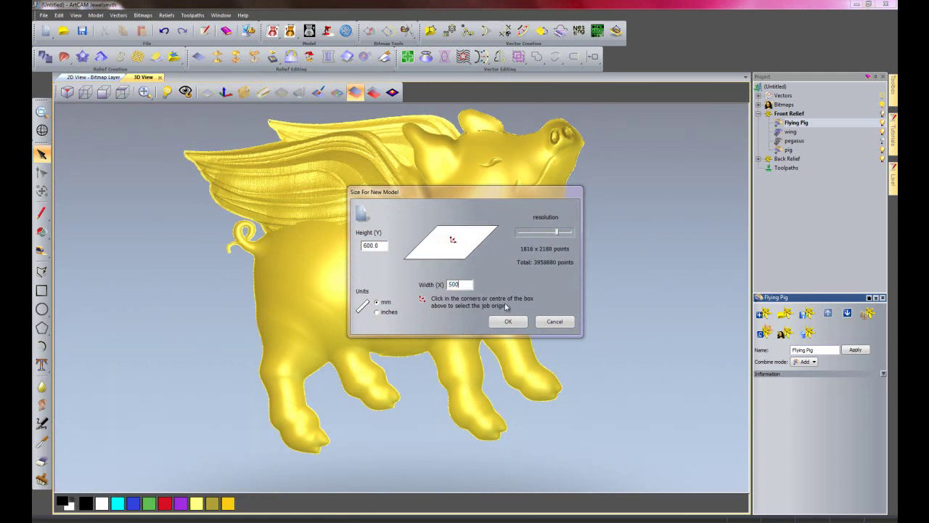
left_click(510, 322)
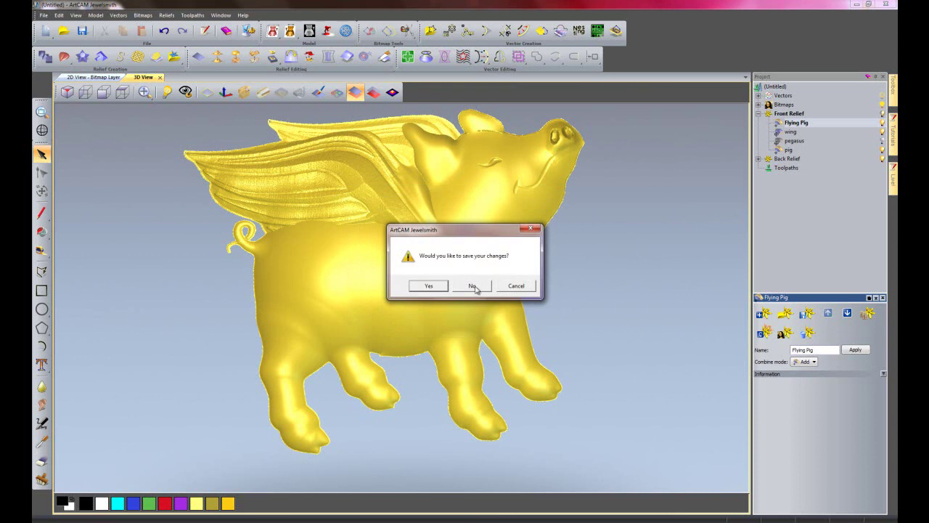
left_click(472, 286)
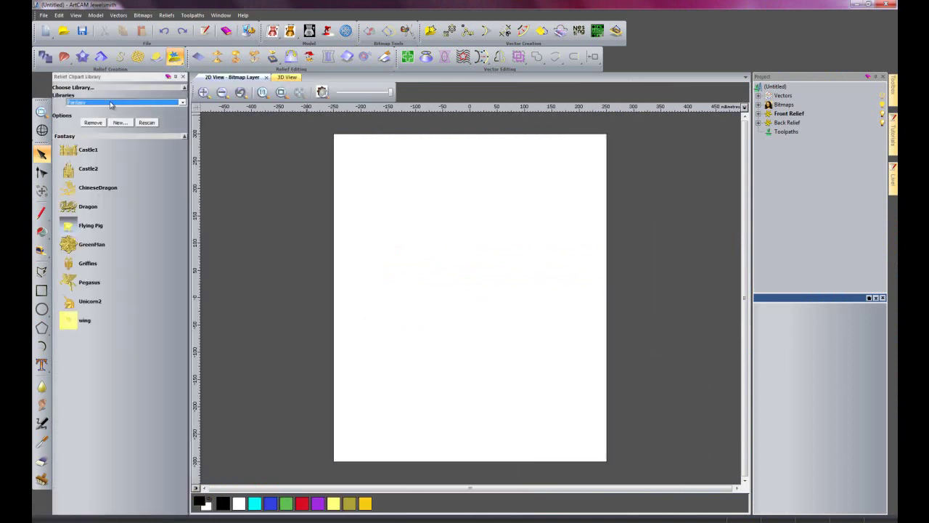
- Paste the Pub Sign clipart from the Signs library into the model and check it in 3D
left_click(111, 106)
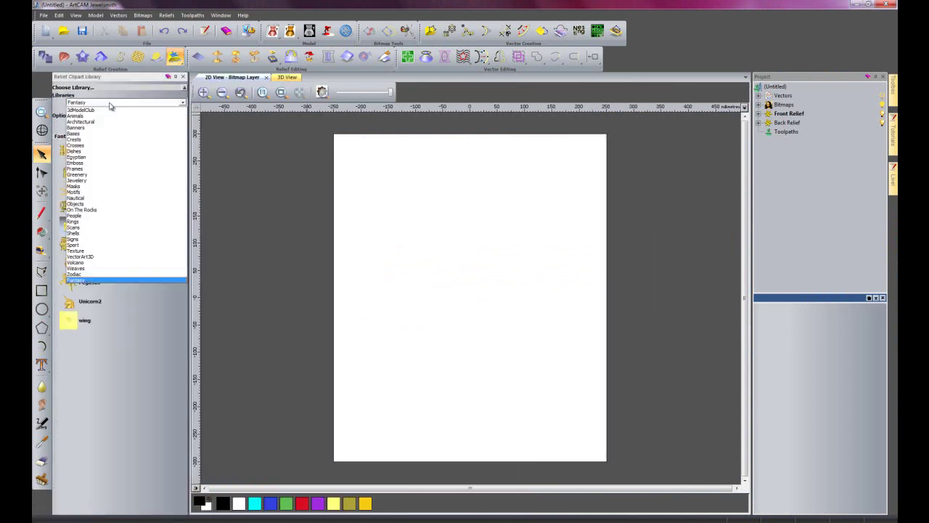
left_click(82, 242)
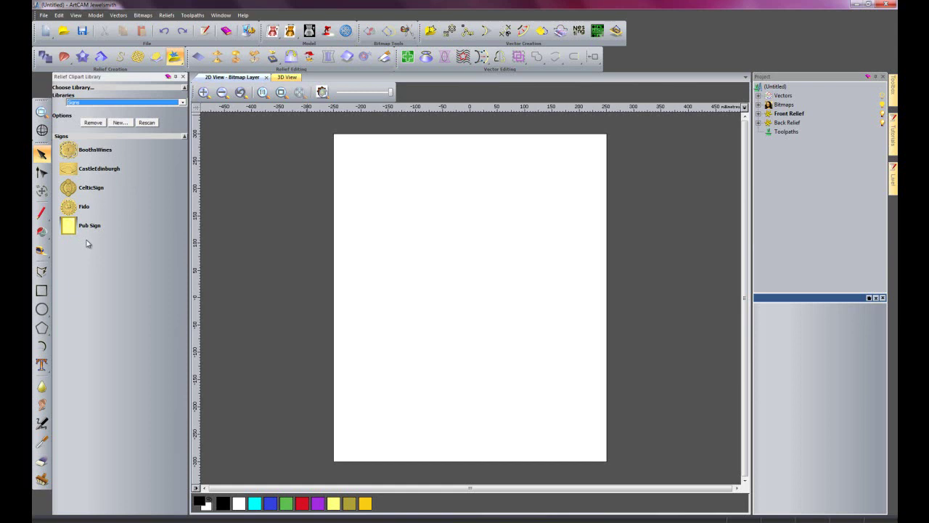
left_click(85, 227)
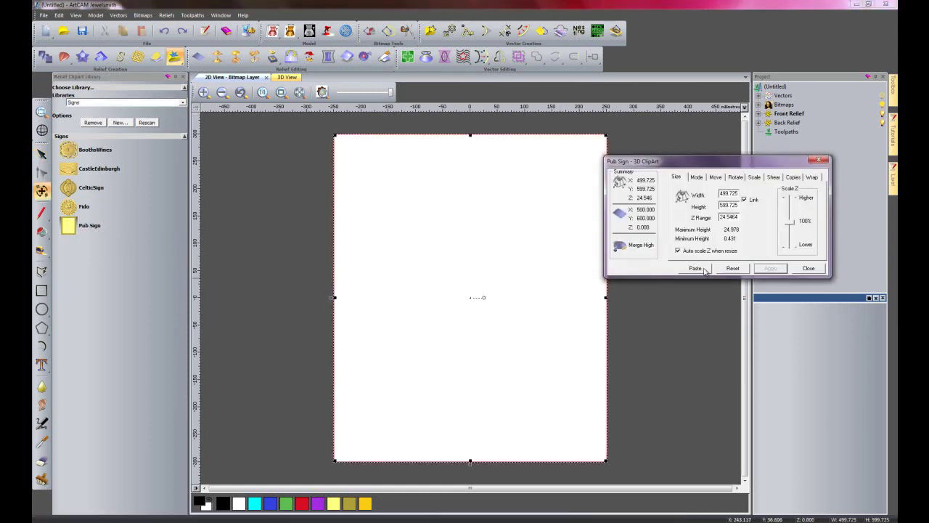
left_click(703, 269)
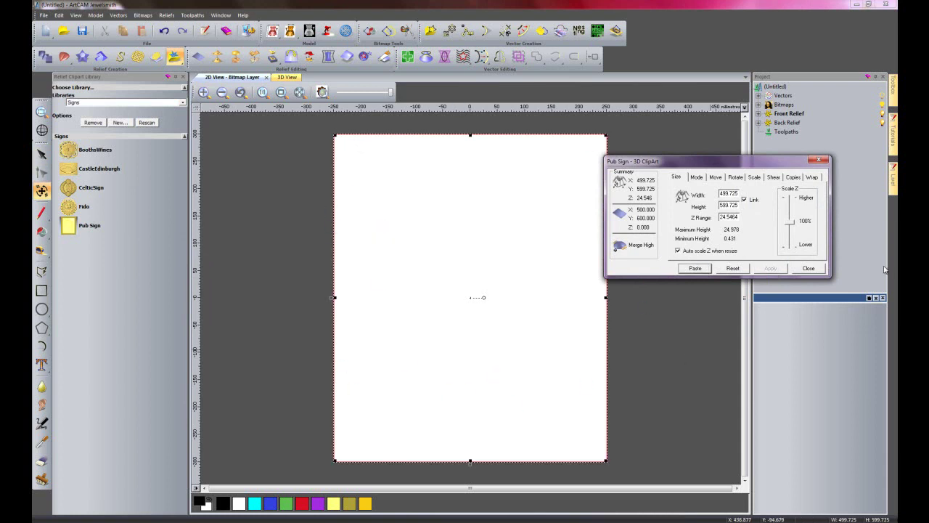
left_click(812, 268)
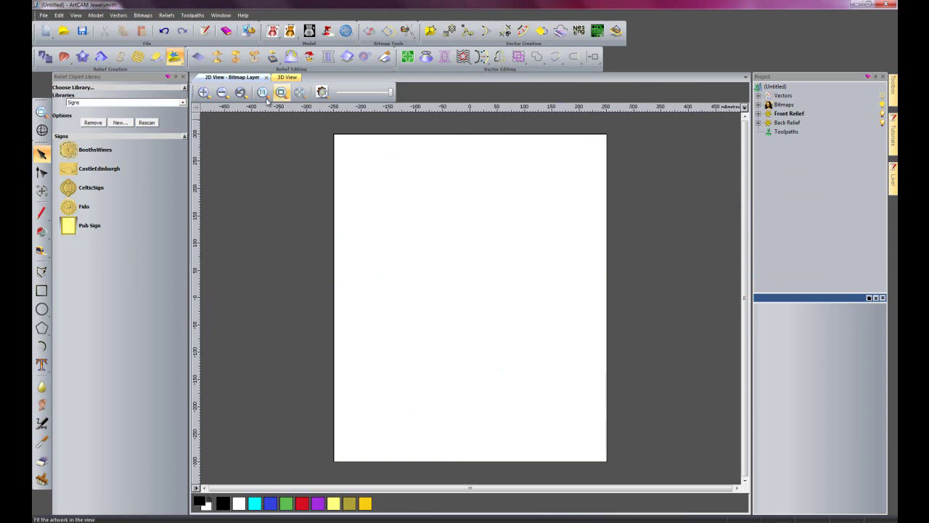
left_click(287, 78)
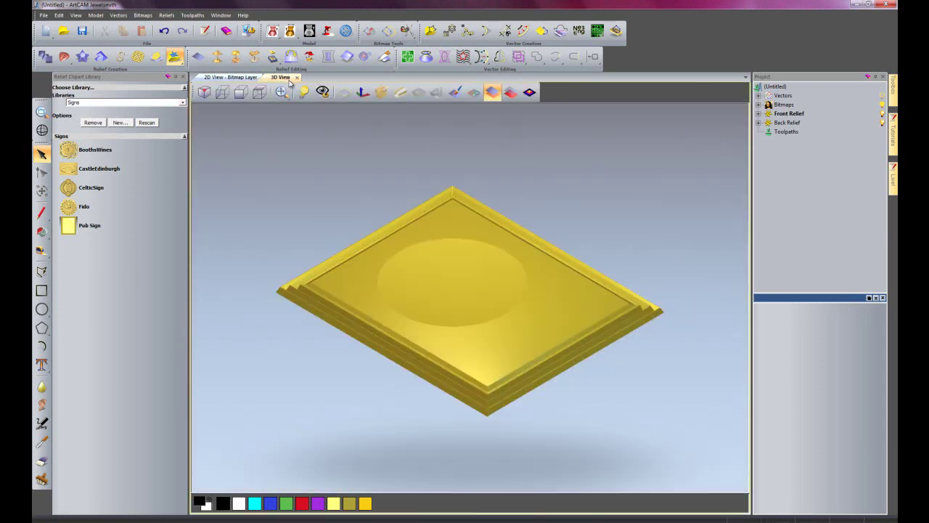
- Insert the Flying Pig clipart from the Fantasy library with paste mode Add, and preview the relief layer in 2D
left_click(229, 77)
left_click(123, 102)
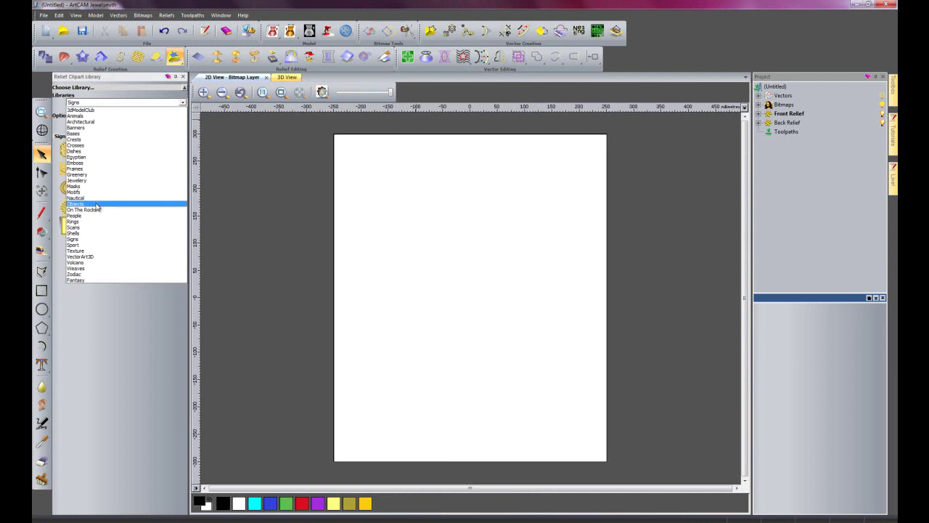
left_click(93, 281)
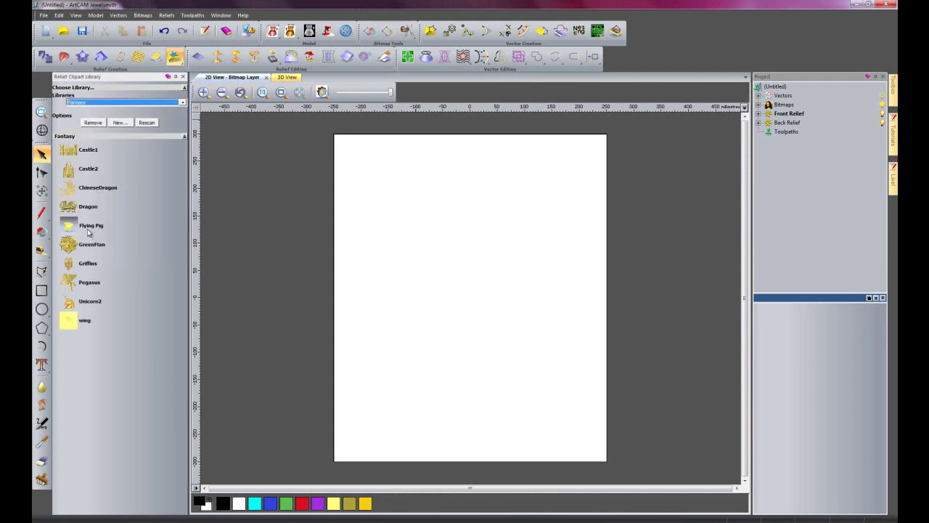
double_click(85, 227)
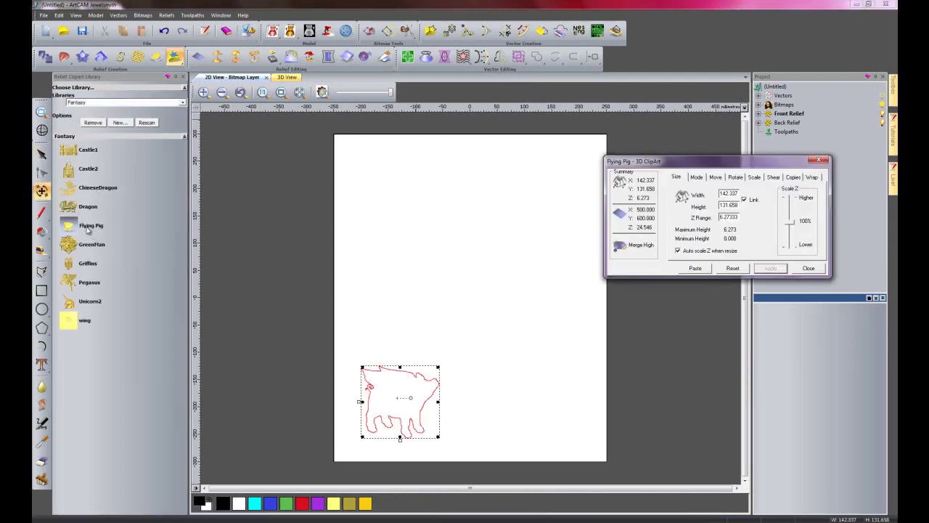
left_click(696, 178)
left_click(694, 204)
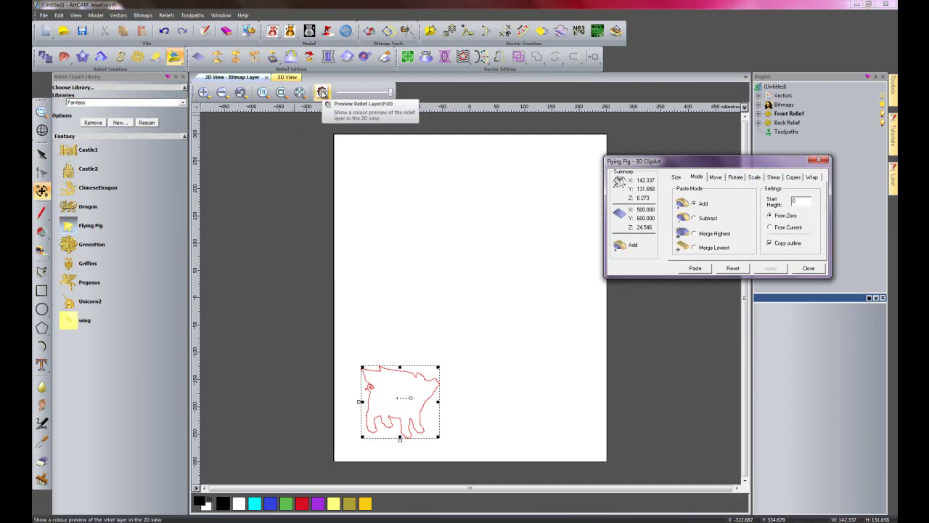
left_click(322, 92)
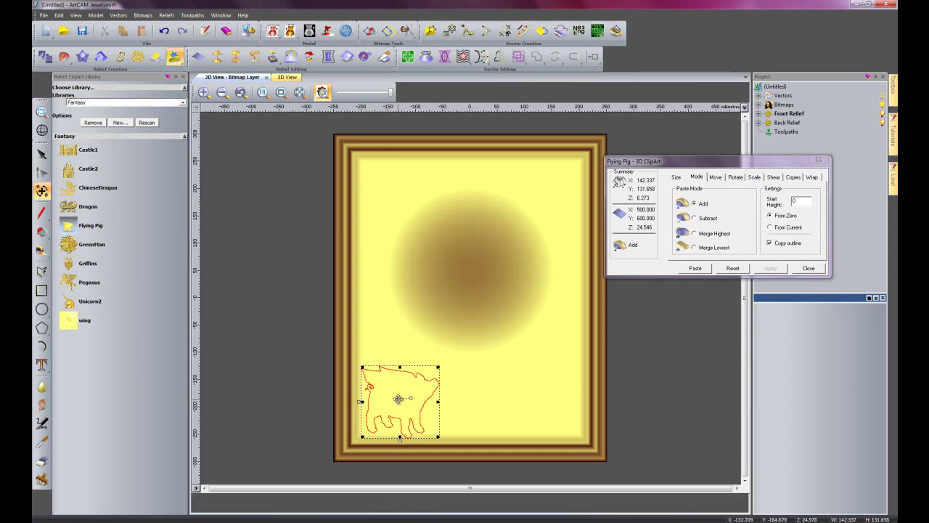
- Position the pig in the middle of the sign's round dome, paste it, and close the clipart library
left_click_drag(399, 398, 493, 300)
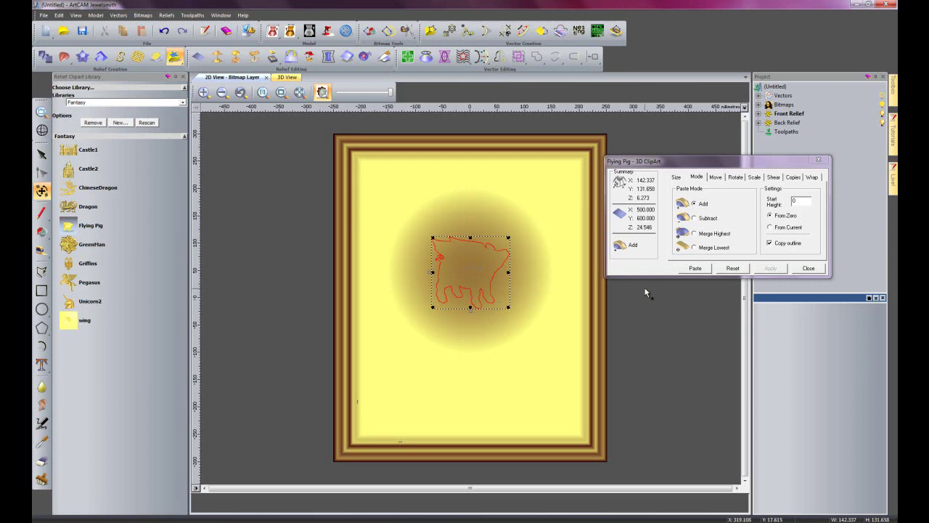
left_click(693, 269)
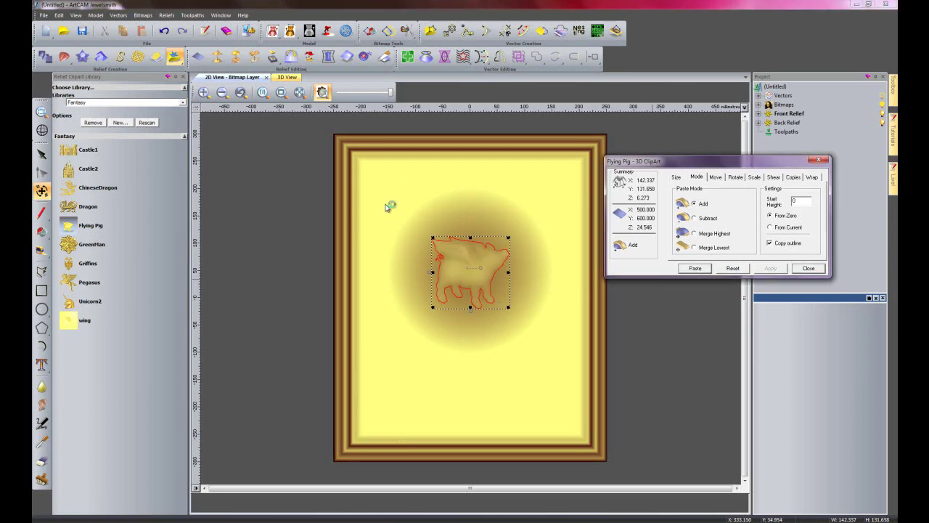
key("Escape")
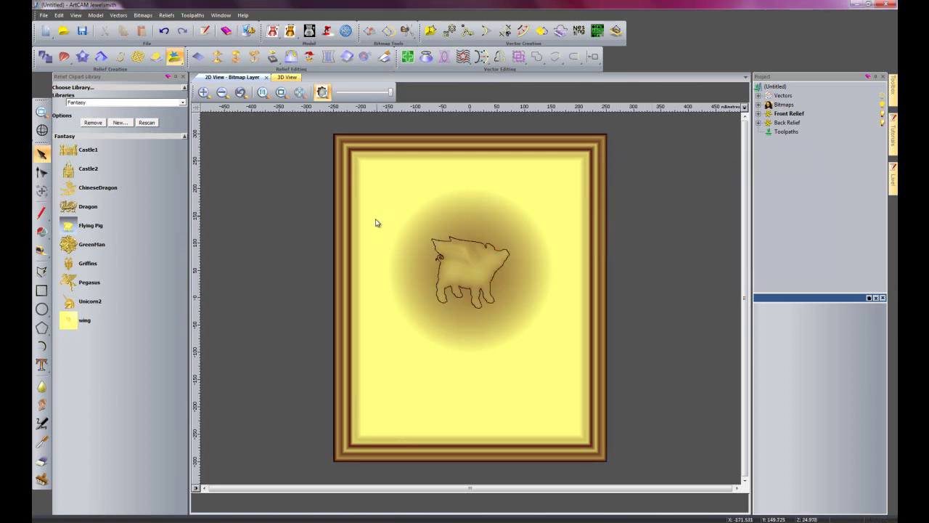
left_click(182, 76)
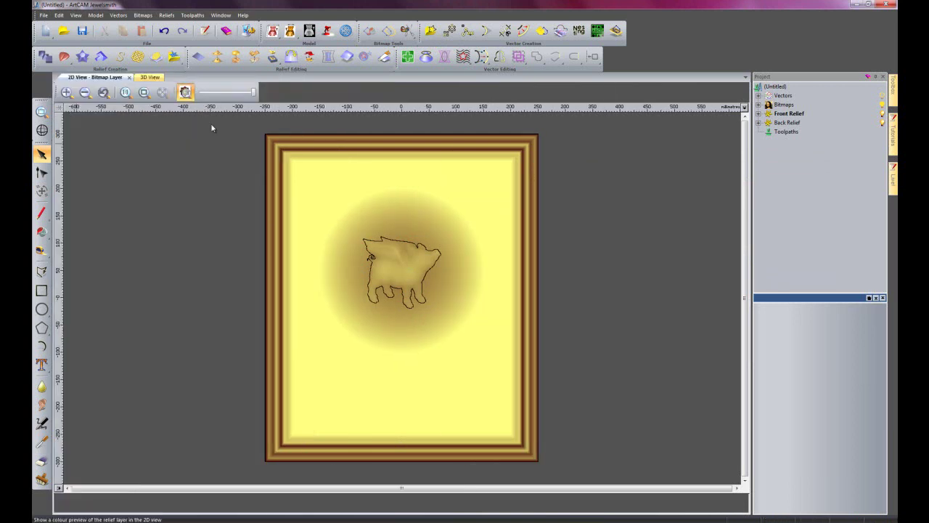
- Examine the pasted flying pig on the pub sign in 3D, from above and close up
left_click(143, 78)
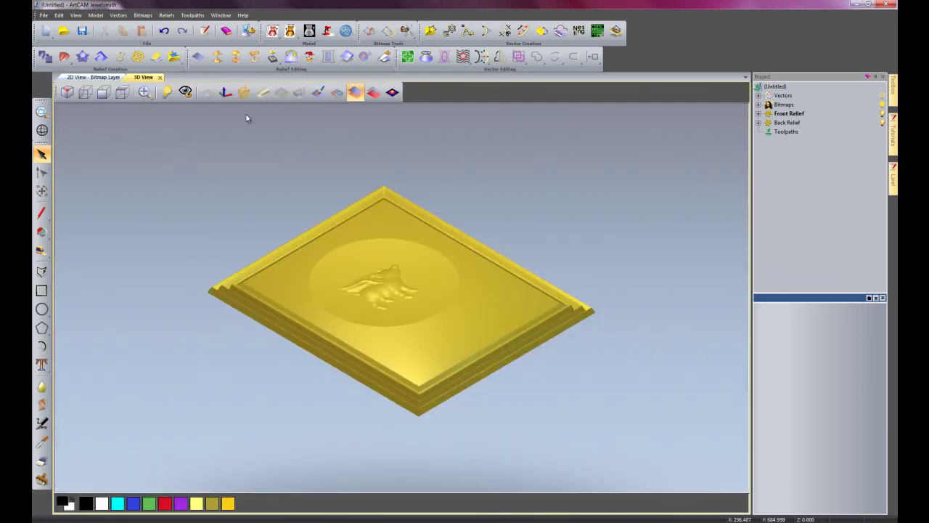
left_click_drag(438, 311, 385, 348)
scroll(411, 276, "down", 1)
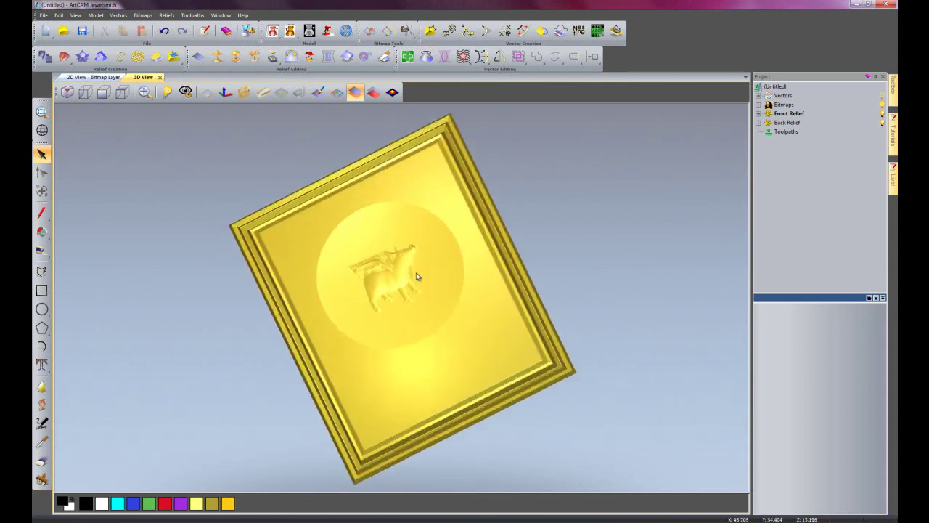
scroll(413, 277, "up", 1)
scroll(438, 280, "down", 1)
scroll(428, 278, "up", 4)
scroll(442, 303, "down", 2)
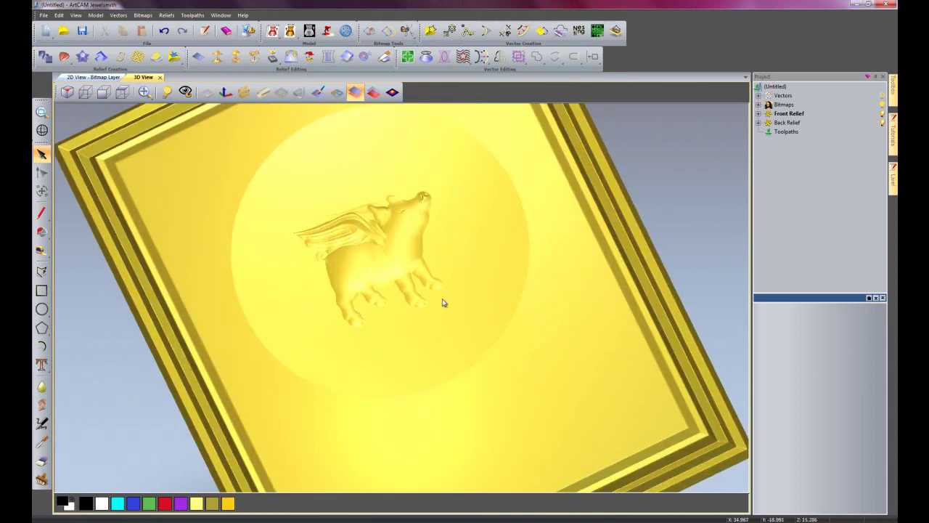
scroll(436, 319, "down", 2)
- Draw a circle vector 300 mm in diameter on the sign in the 2D view
left_click(95, 77)
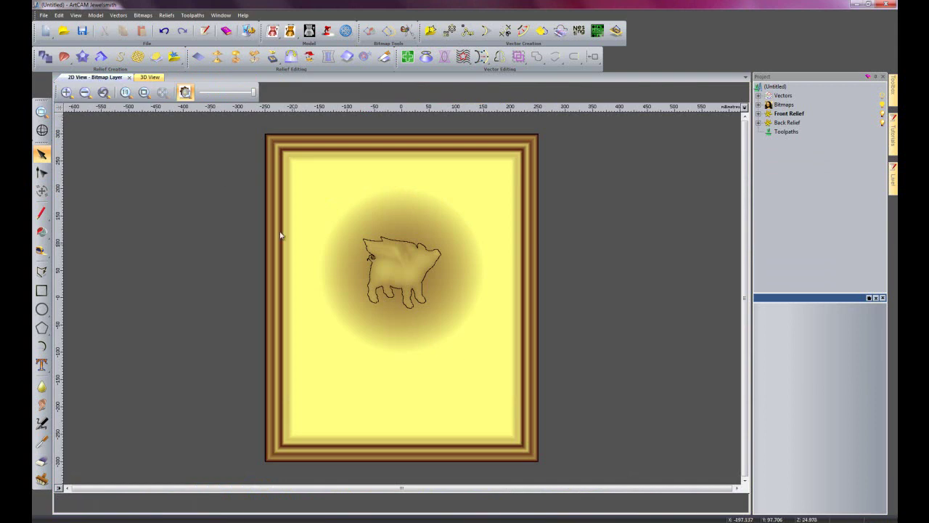
left_click(41, 309)
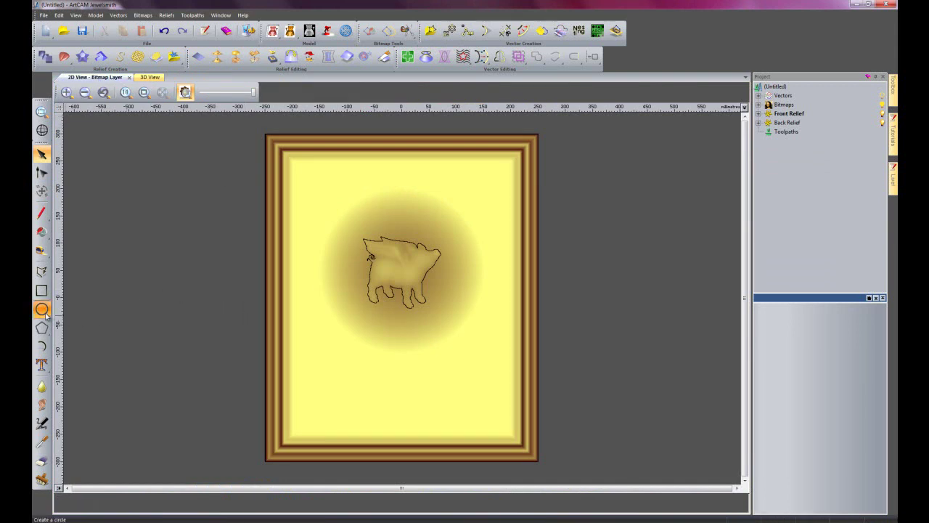
left_click_drag(354, 220, 443, 220)
double_click(810, 152)
type("300")
left_click(820, 178)
key("Escape")
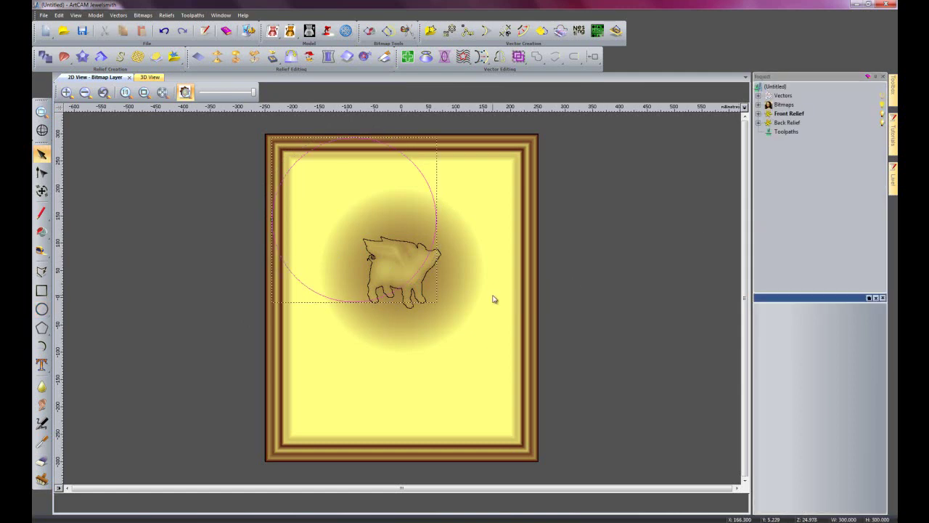
- Centre the circle in the model, then move it up to surround the dome with the pig
key("F9")
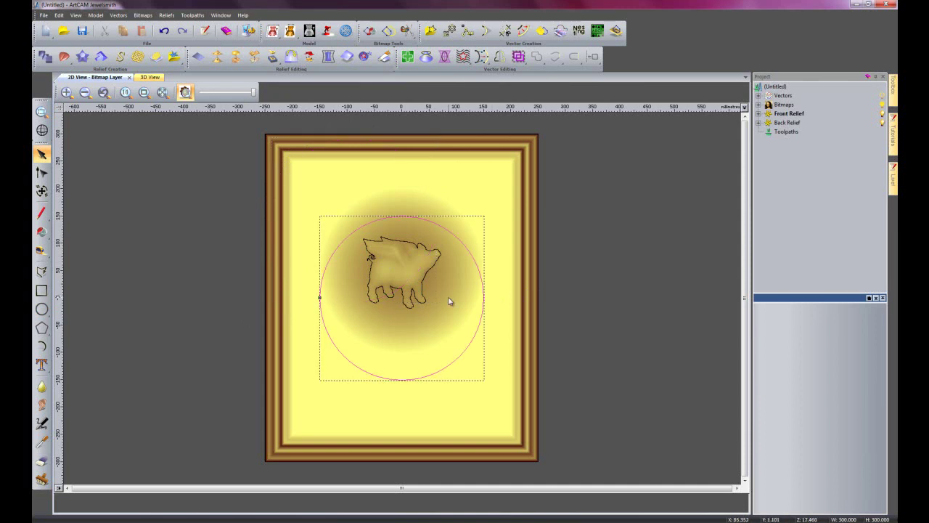
left_click_drag(349, 236, 348, 208)
left_click(207, 130)
- Show the vectors over the relief in 3D and select the circle together with the pig outline
left_click(157, 79)
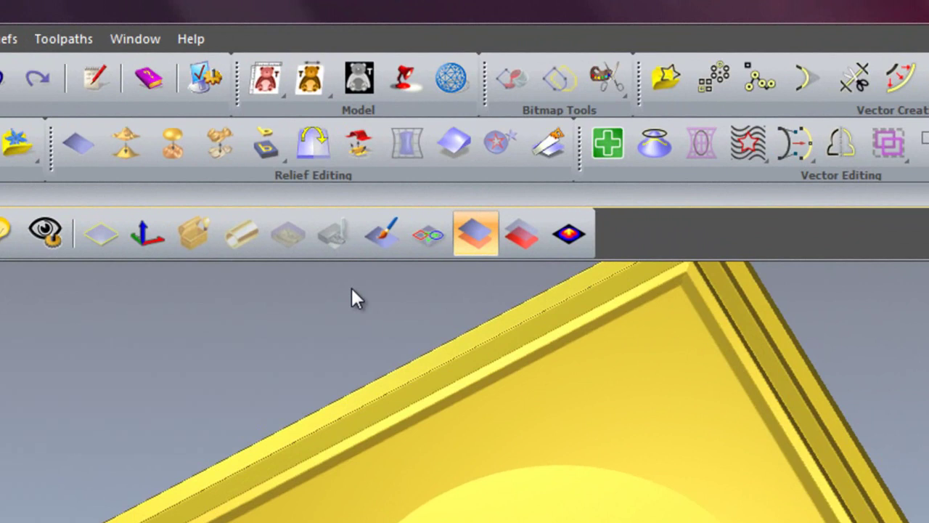
left_click(337, 92)
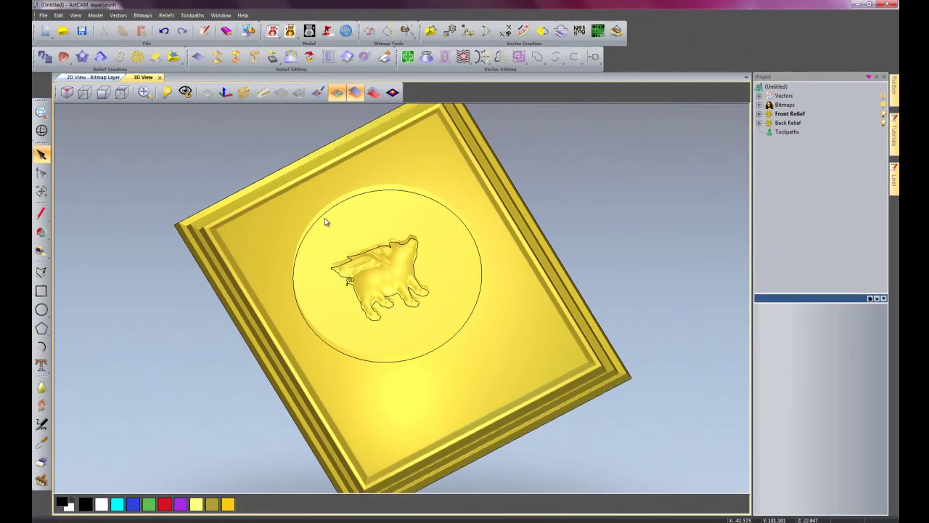
left_click(324, 218)
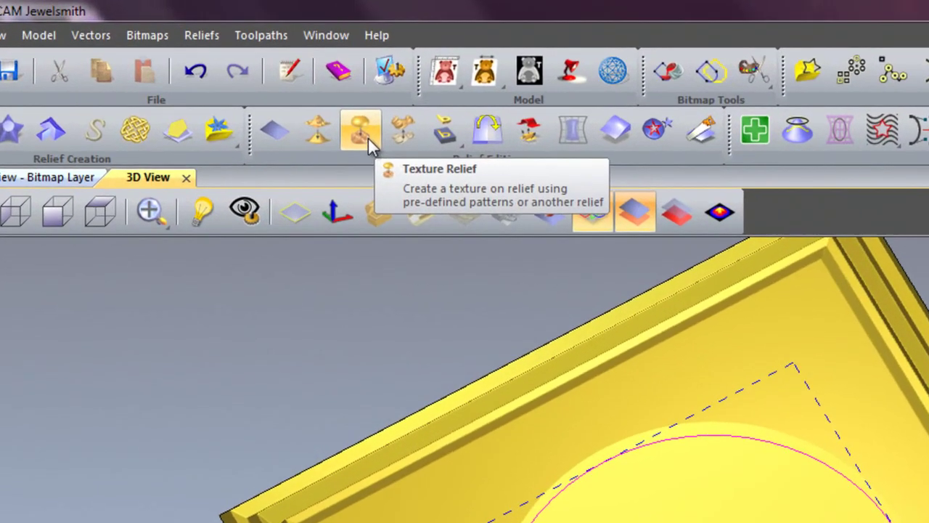
- Start a Texture Relief from file and load clouds_large.jpg from the spm ready folder on the Desktop
left_click(355, 130)
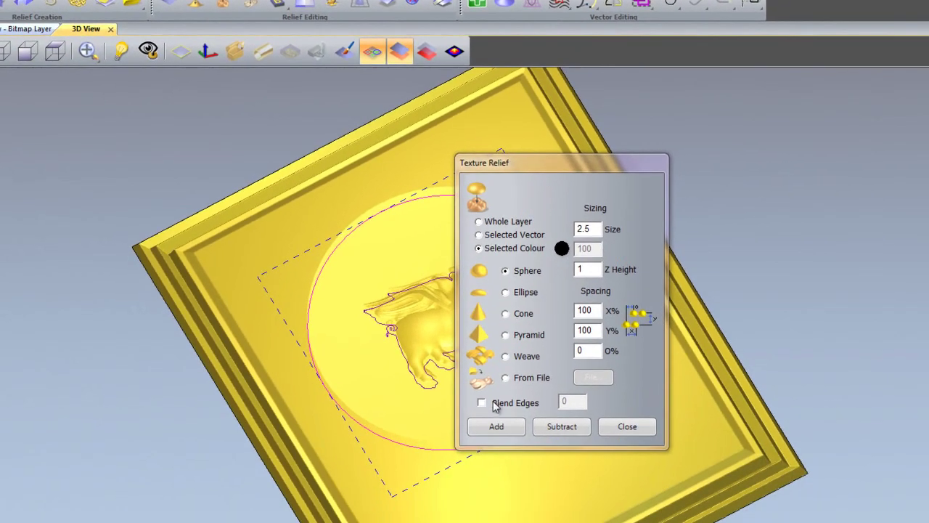
left_click(506, 378)
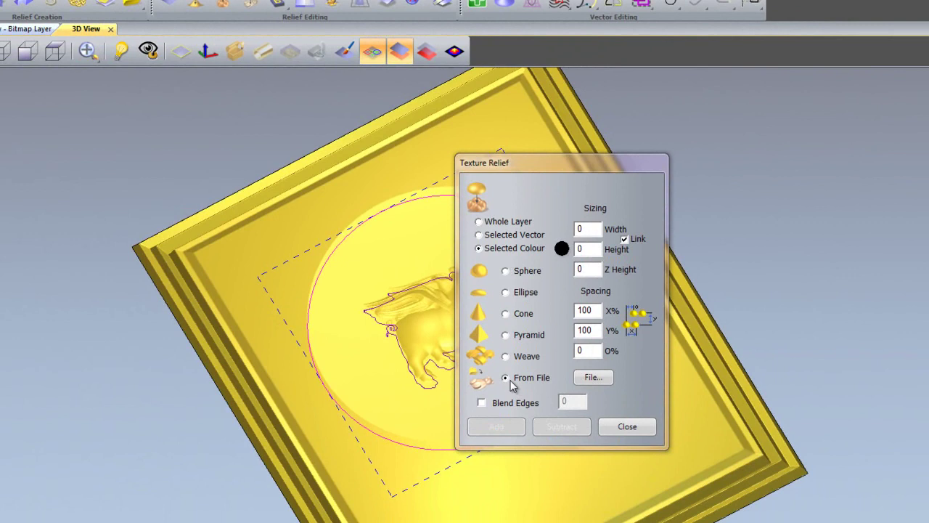
left_click(592, 378)
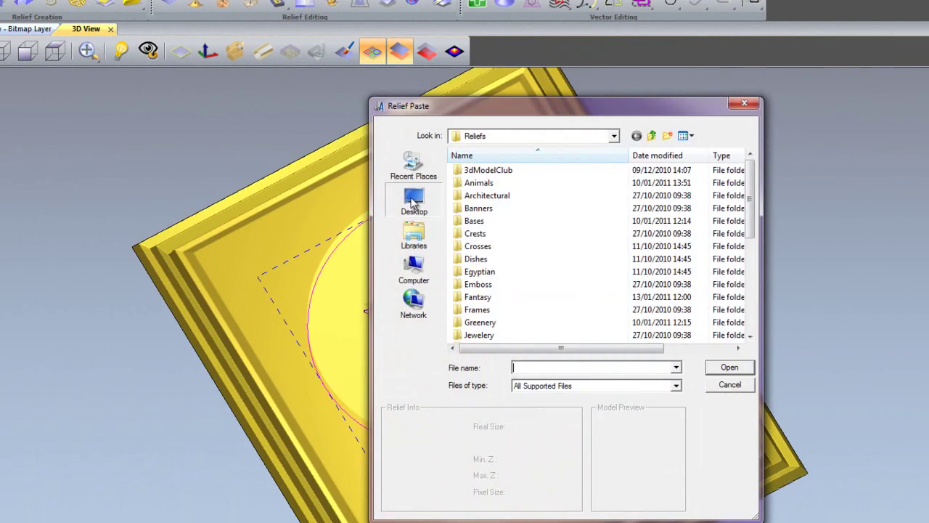
left_click(413, 201)
scroll(604, 301, "down", 3)
scroll(604, 301, "down", 2)
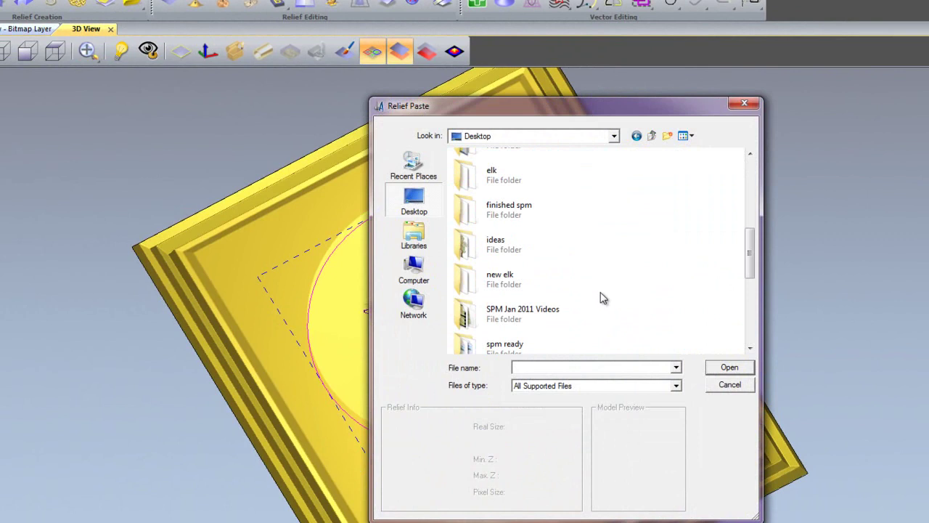
scroll(602, 297, "down", 2)
double_click(539, 262)
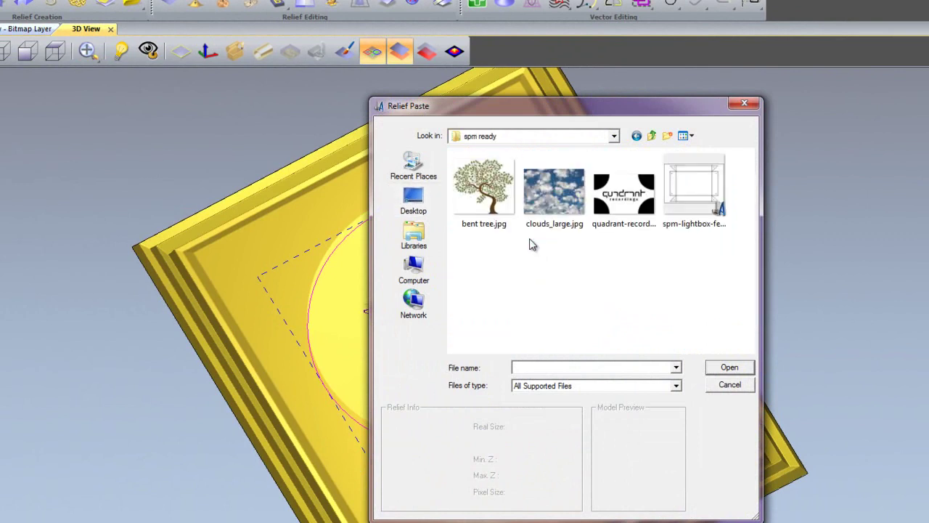
left_click(554, 201)
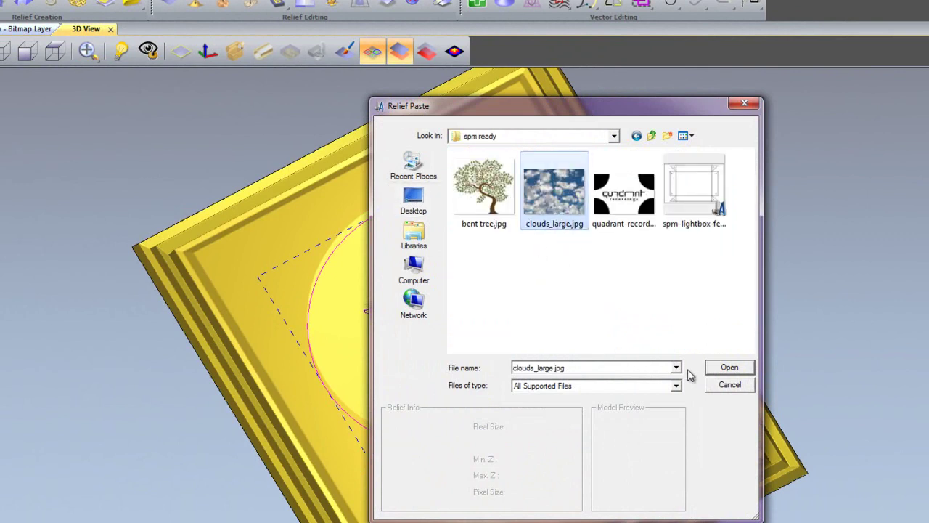
left_click(724, 370)
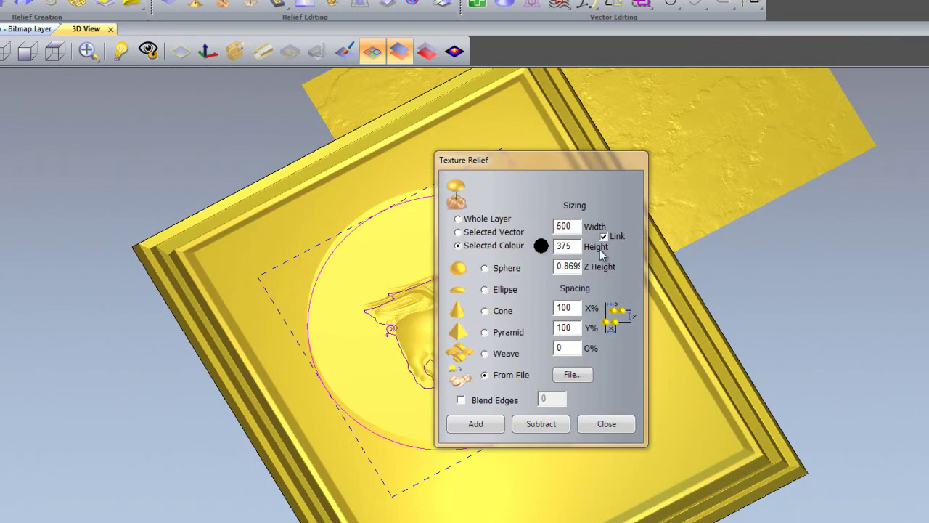
- Set the texture width to 750 with linked height and subtract it from the relief within the selected vectors
left_click_drag(576, 228, 493, 227)
type("750")
left_click(457, 232)
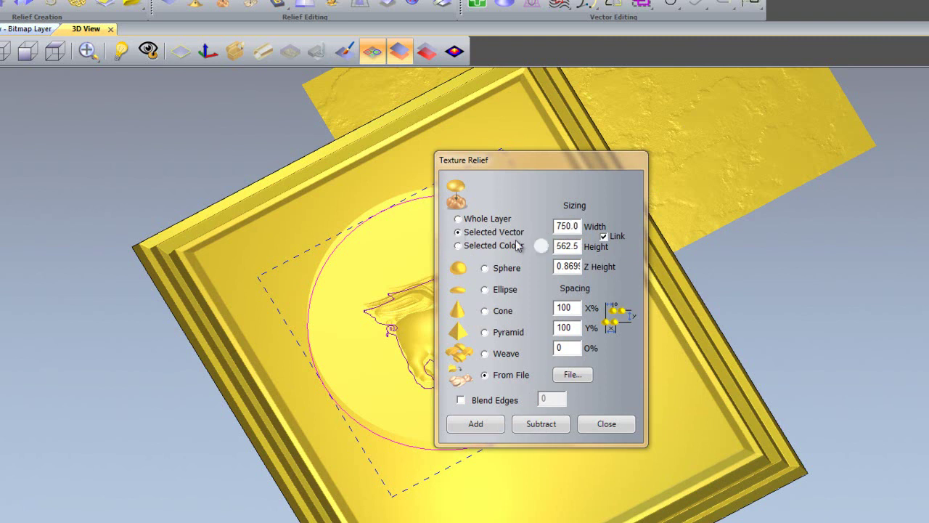
left_click(546, 424)
left_click(614, 425)
- Hide the vectors in the 3D view to expose the textured area around the pig
scroll(596, 410, "up", 3)
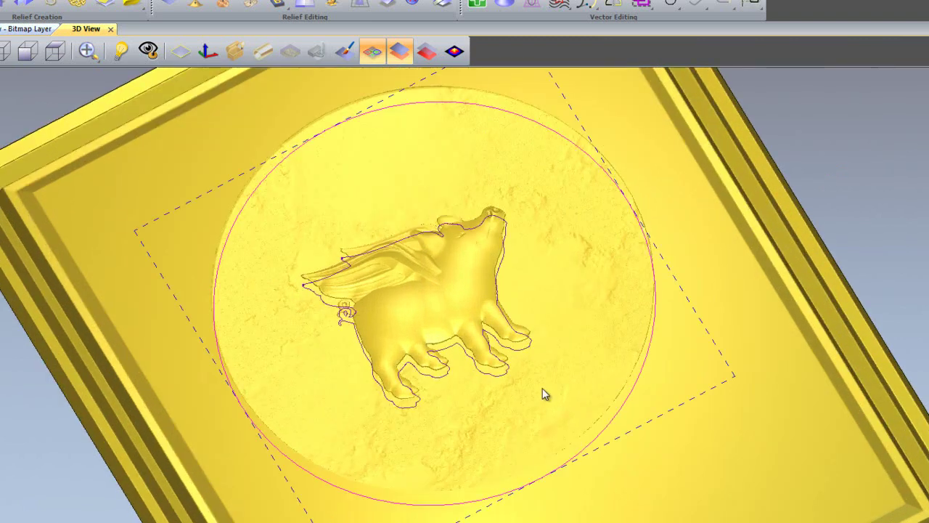
left_click_drag(597, 366, 601, 404)
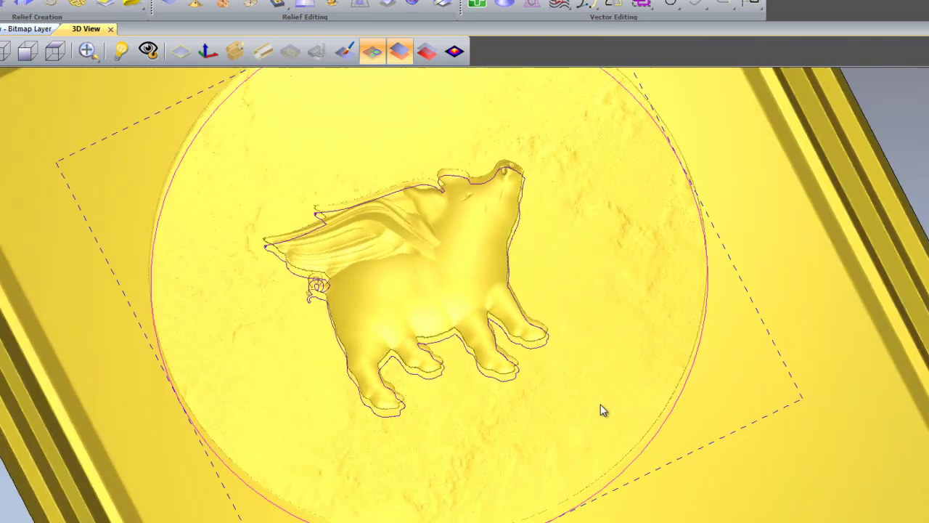
left_click(370, 49)
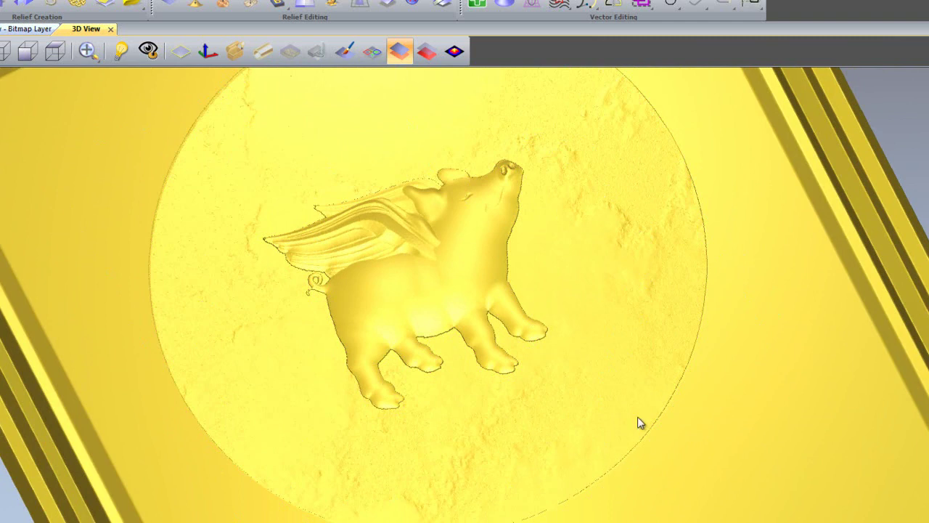
- Smooth the whole relief layer with 3 smoothing passes to soften the pig's jagged edges
left_click_drag(506, 440, 510, 257)
scroll(282, 303, "up", 4)
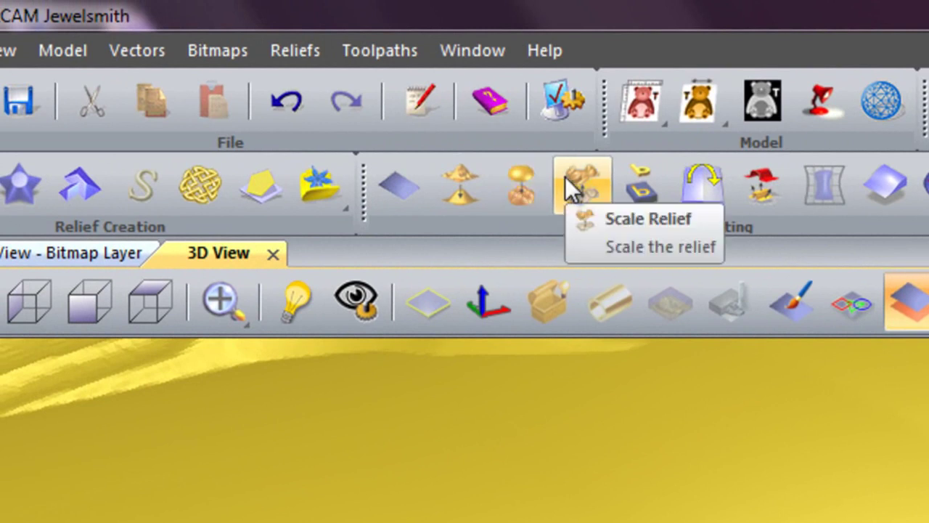
left_click(458, 185)
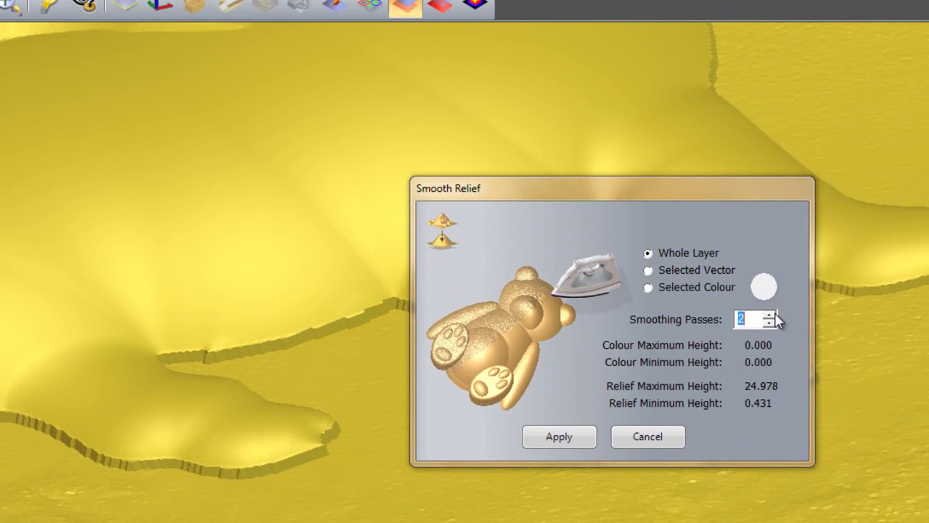
left_click(771, 315)
left_click(563, 436)
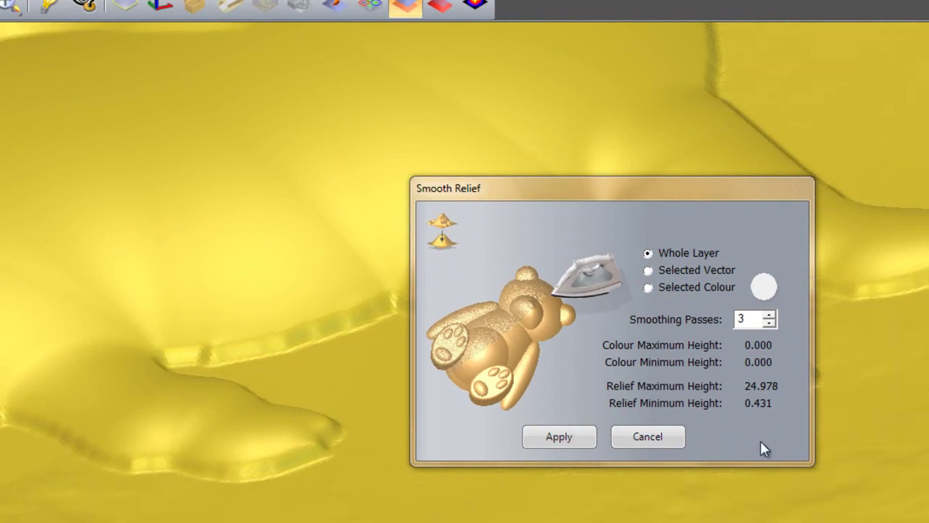
left_click(637, 437)
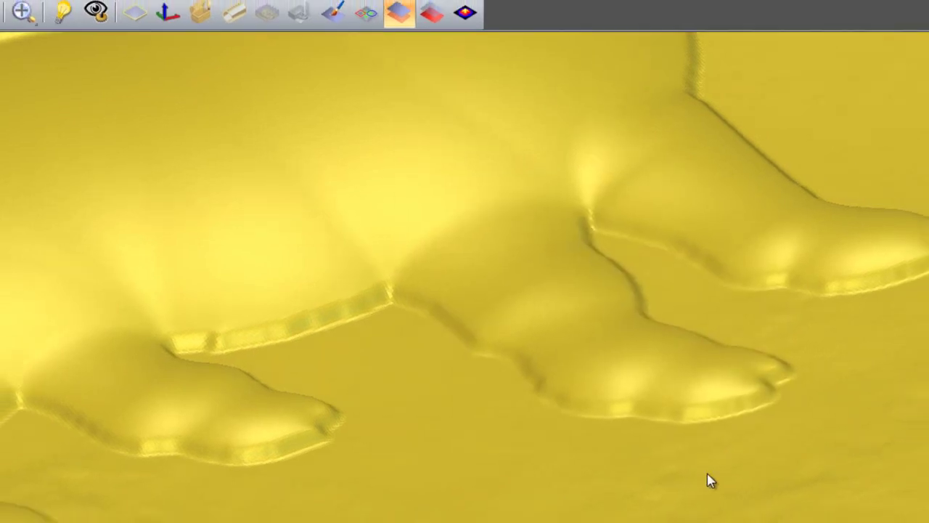
- View the whole smoothed sign from above, return to the 2D view and deselect the circle and pig outline
left_click_drag(719, 458, 608, 464)
scroll(508, 400, "down", 5)
left_click_drag(423, 340, 193, 147)
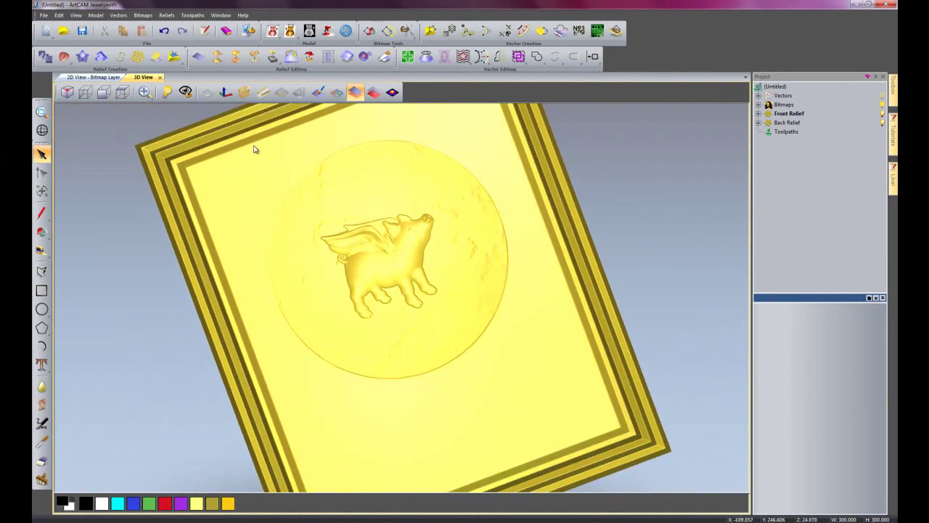
key("F2")
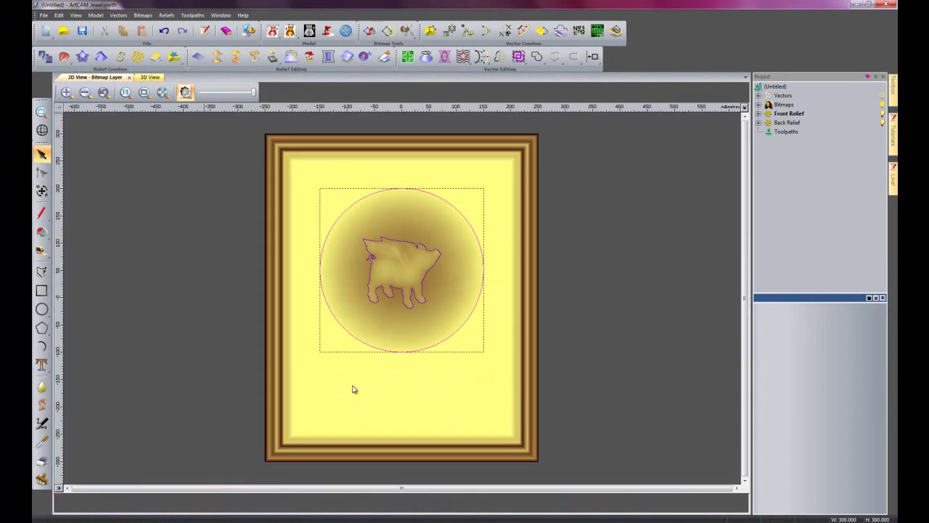
left_click(350, 387)
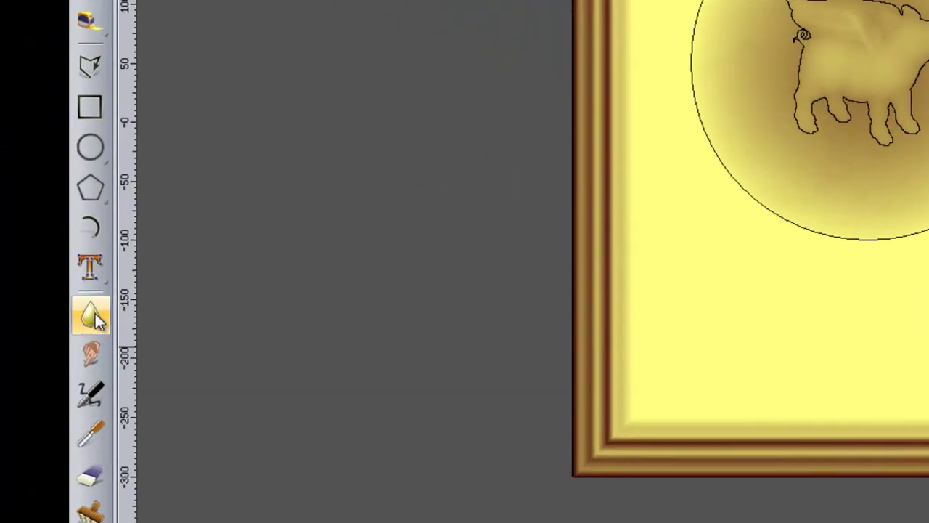
- Create the text "Flying Pig" in the Art Script font at 188 points beneath the circle
left_click(52, 341)
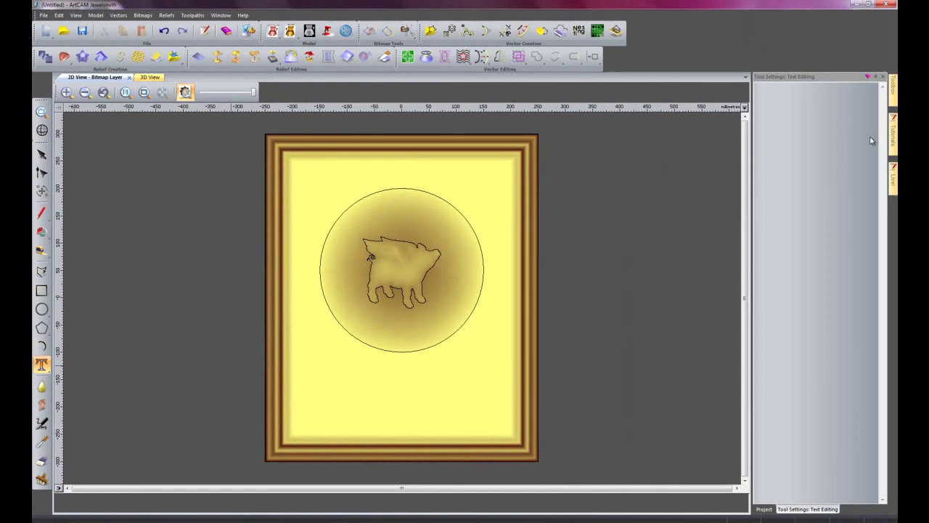
left_click(873, 117)
scroll(856, 178, "up", 1)
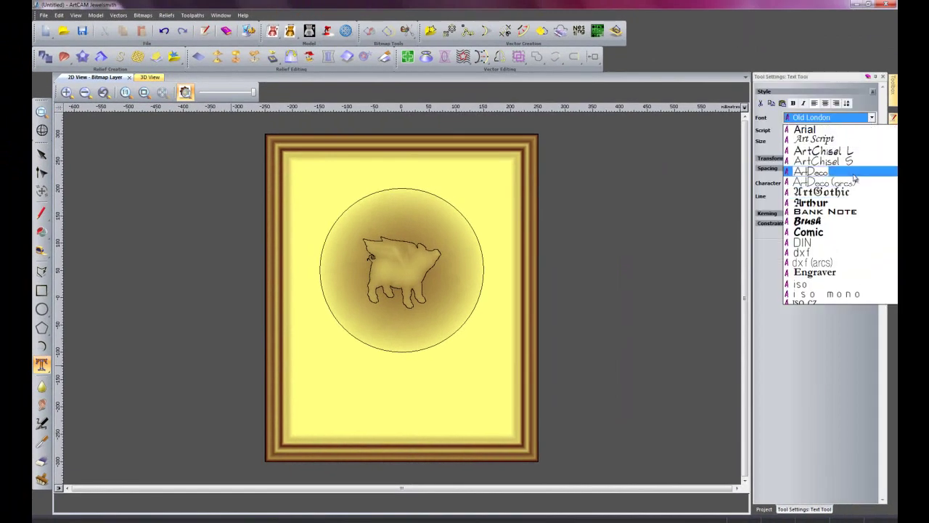
left_click(815, 138)
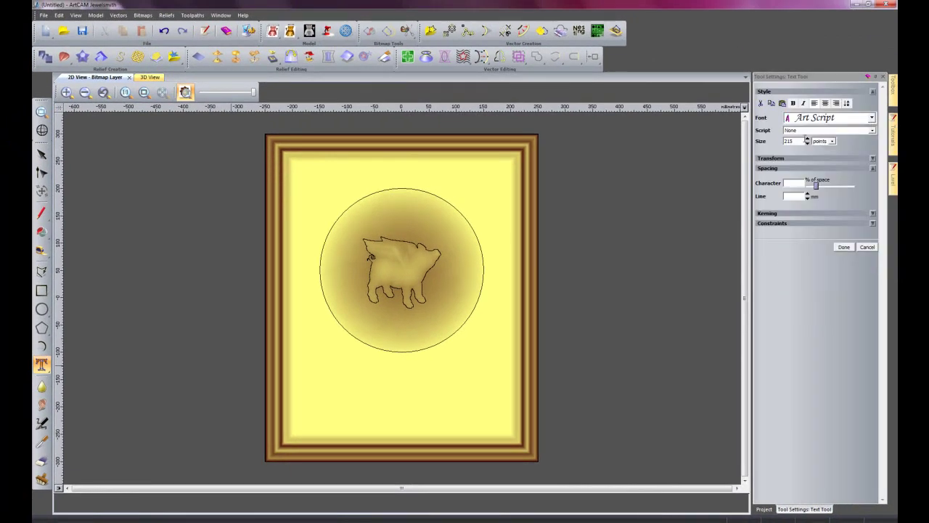
double_click(800, 141)
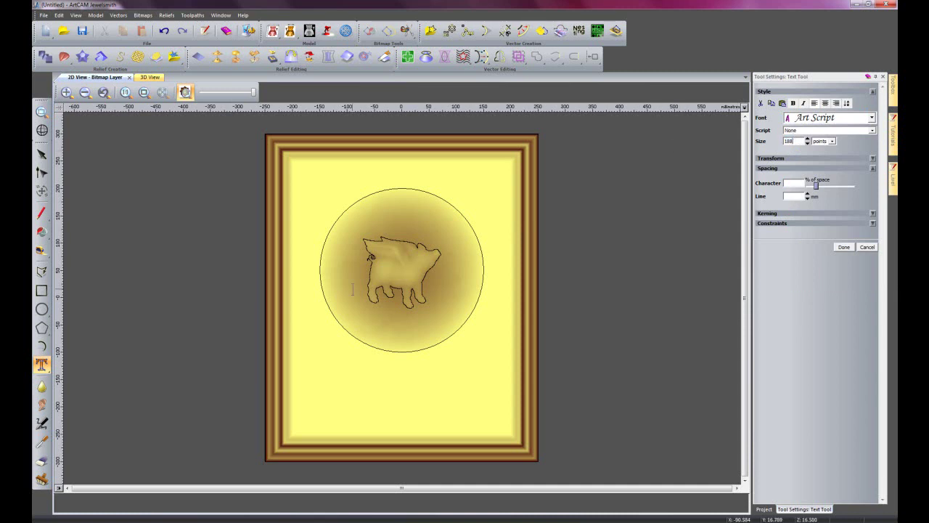
left_click(331, 387)
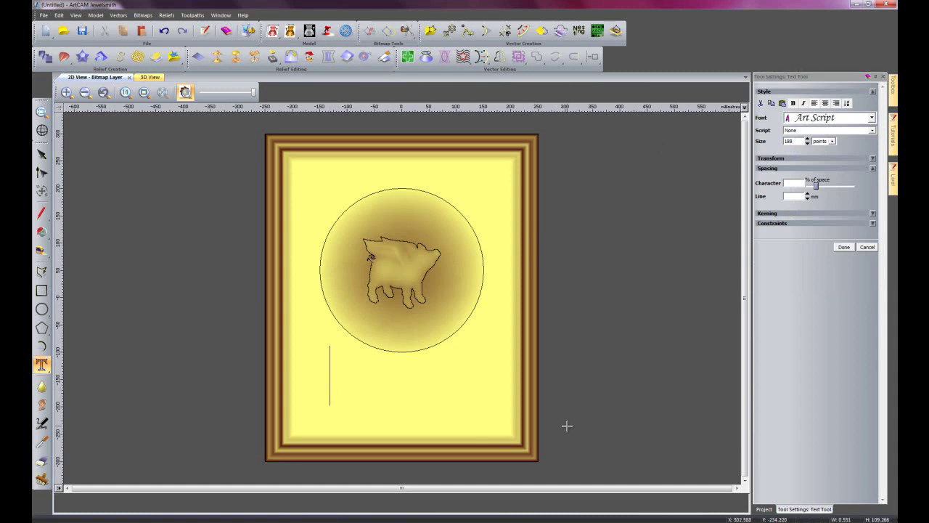
type("Flying")
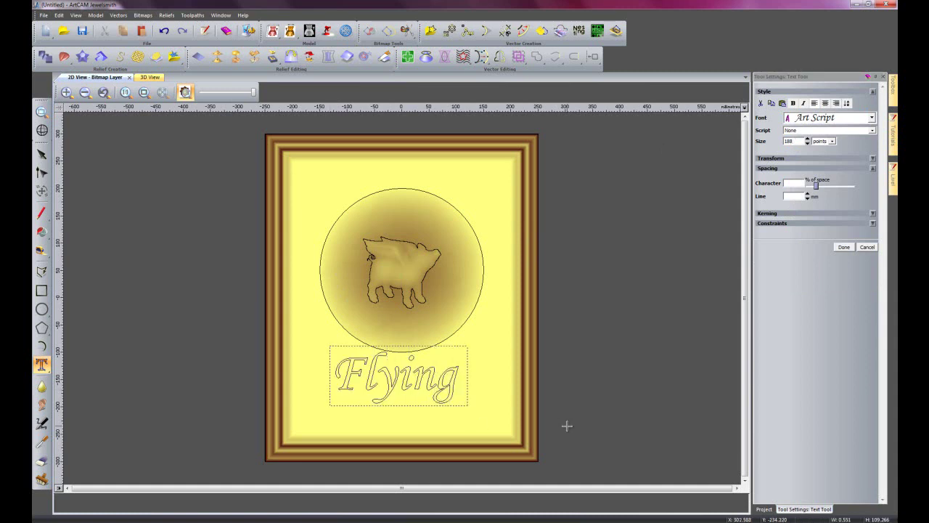
type(" Pig")
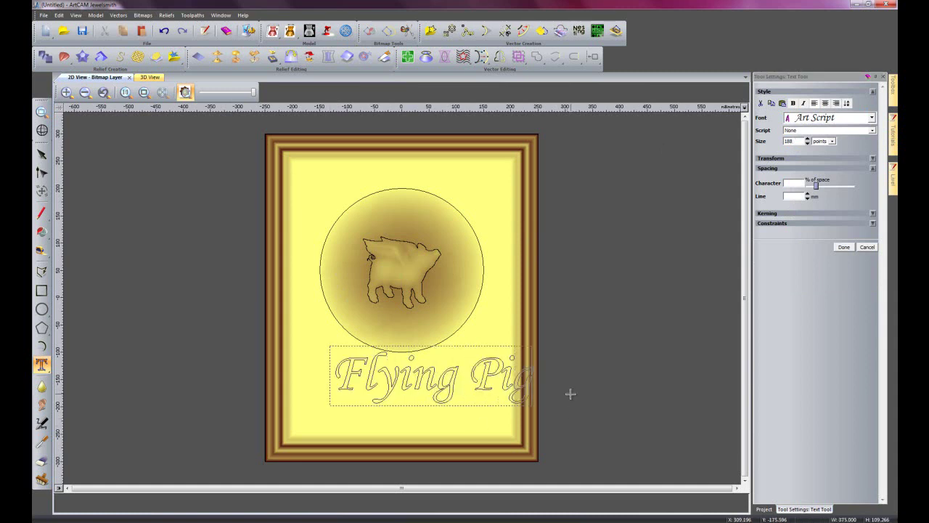
key("Escape")
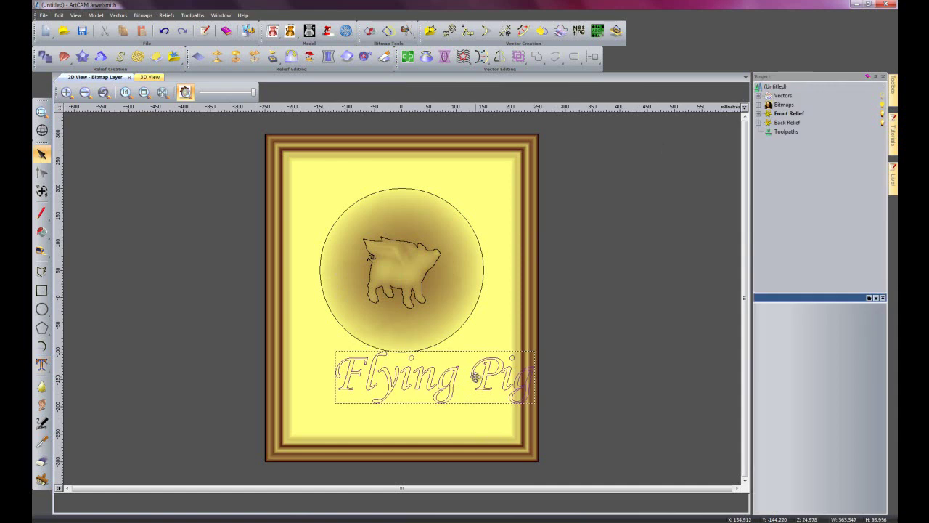
- Centre the "Flying Pig" text in the model, then move it down to the lower part of the sign
key("F9")
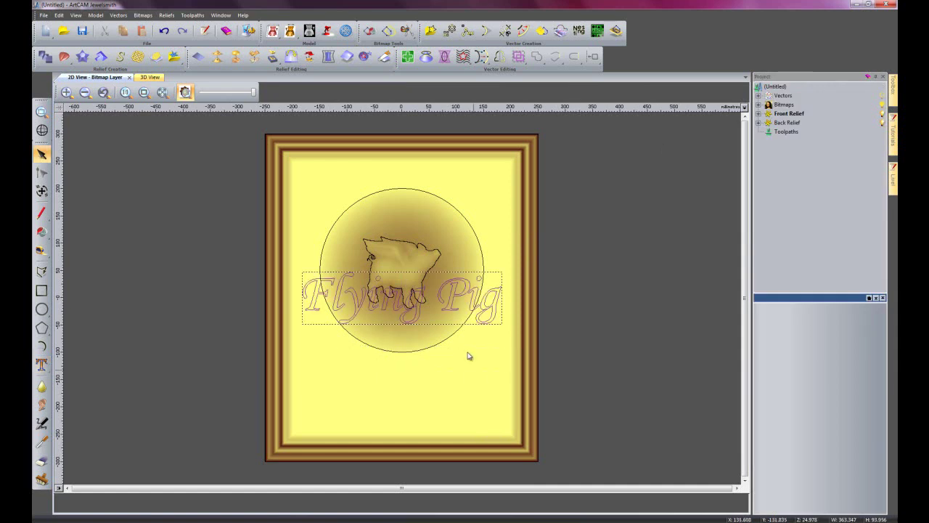
left_click_drag(457, 308, 462, 411)
double_click(477, 379)
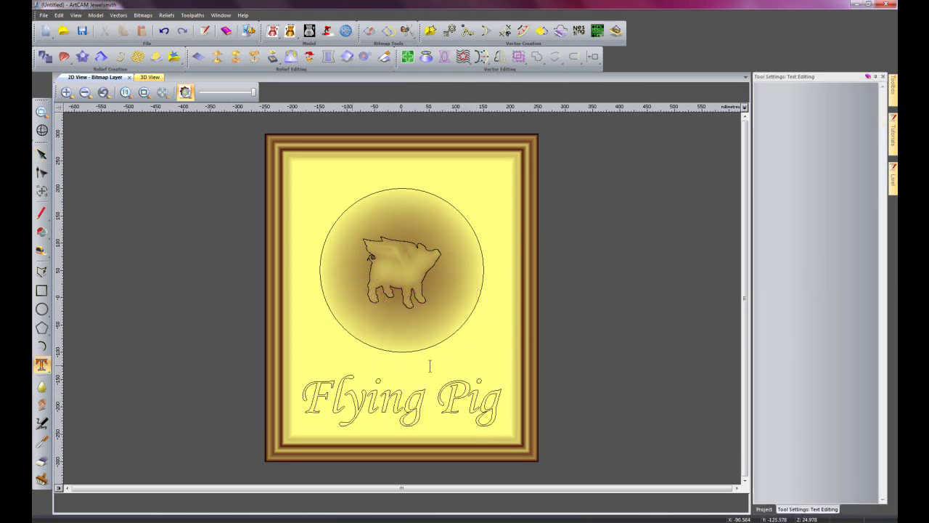
- Create the text "the" in Art Script at 100 points just above "Flying Pig"
left_click(408, 366)
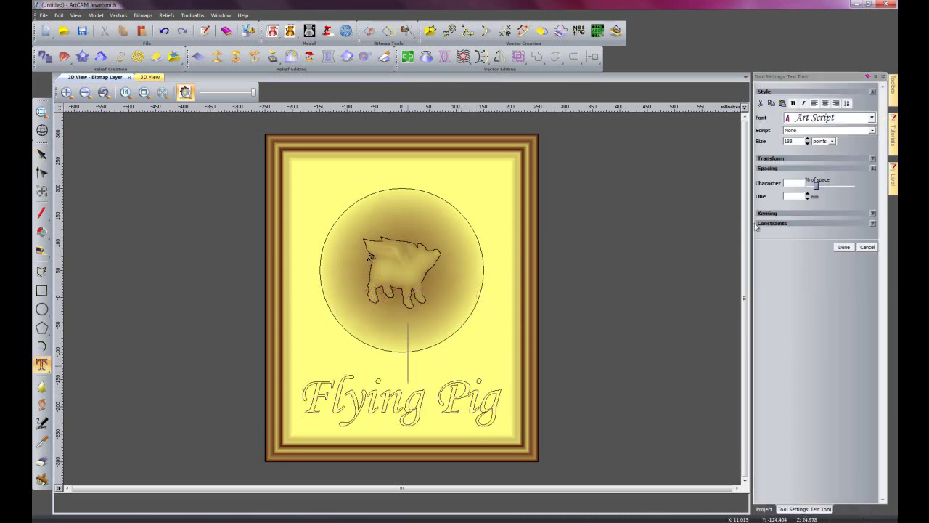
double_click(803, 139)
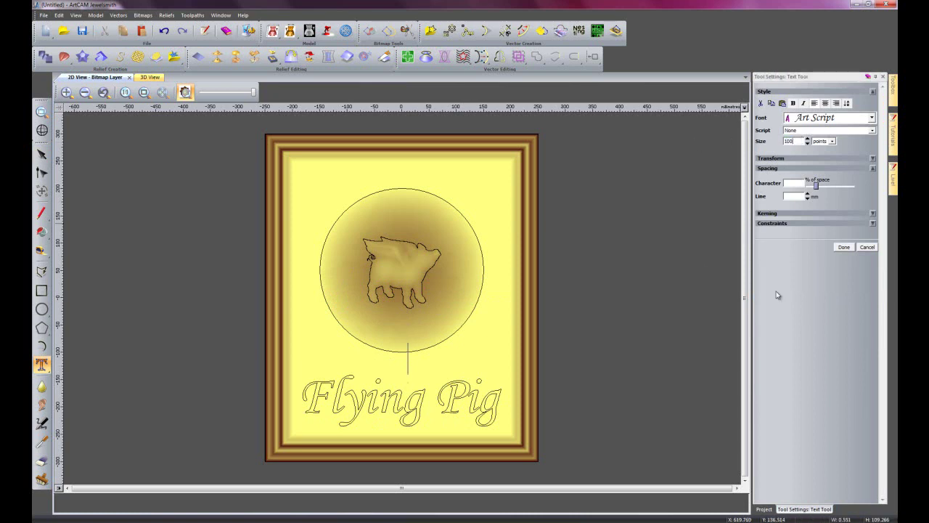
left_click(421, 363)
type("the")
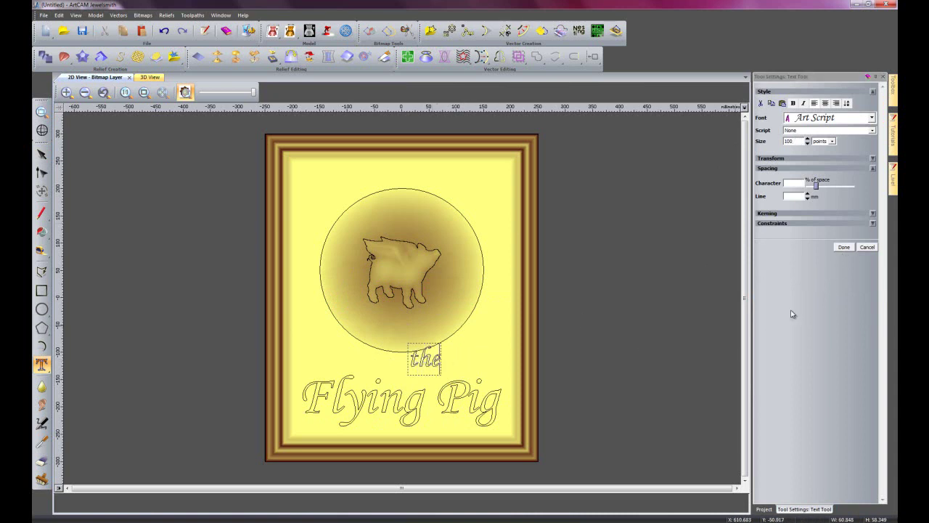
left_click(844, 247)
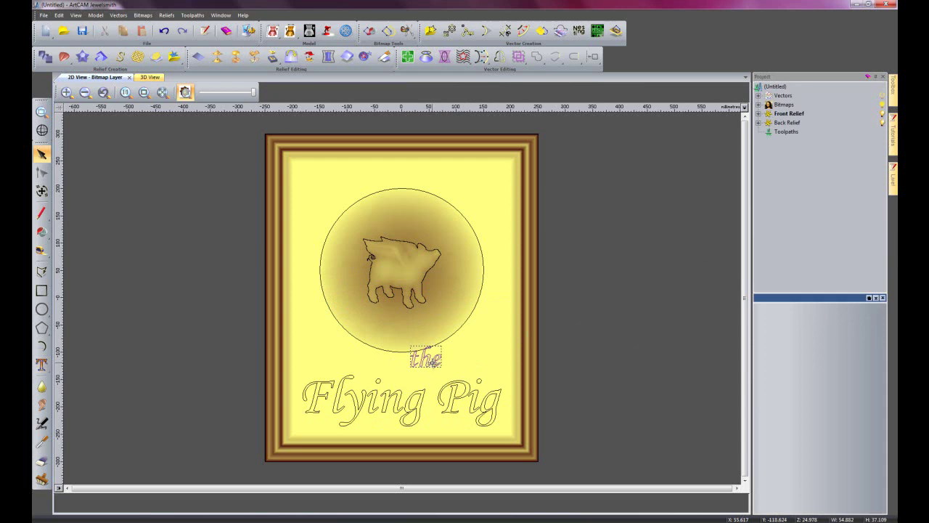
- Select "the" together with "Flying Pig" and align their right sides
left_click(476, 390, "shift")
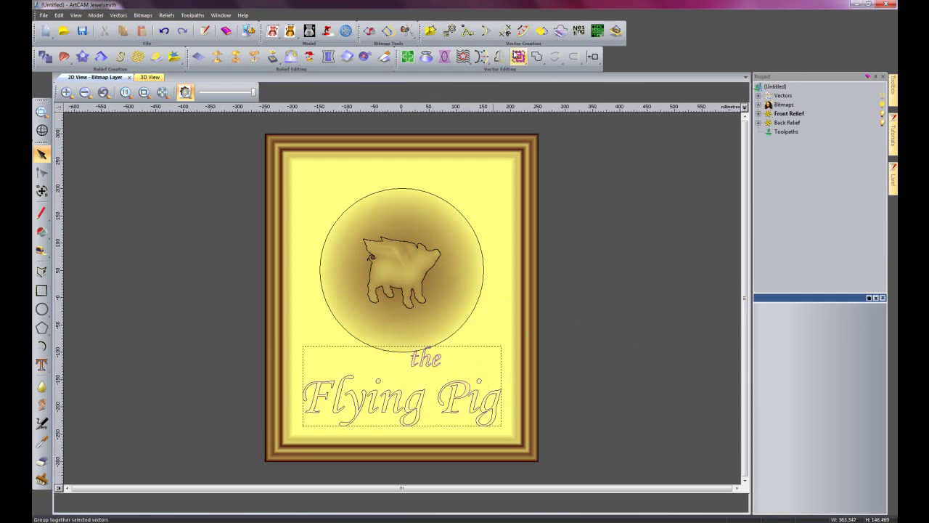
left_click(593, 62)
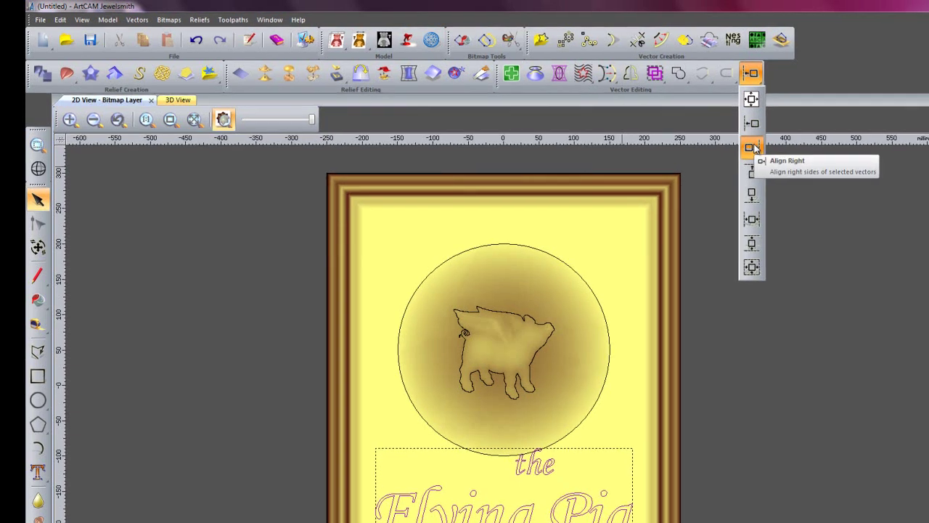
left_click(752, 148)
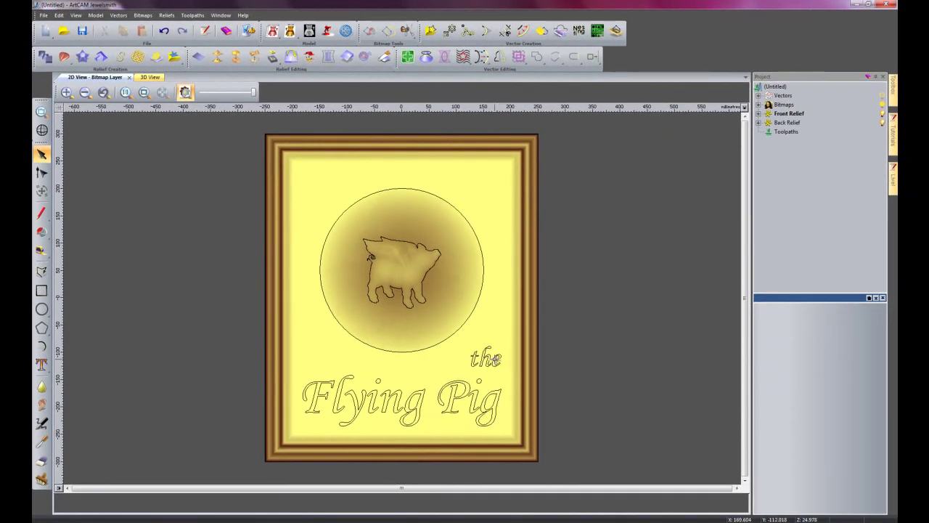
- Move the word "the" down slightly so it sits closer to the "Flying Pig" lettering
left_click(496, 359)
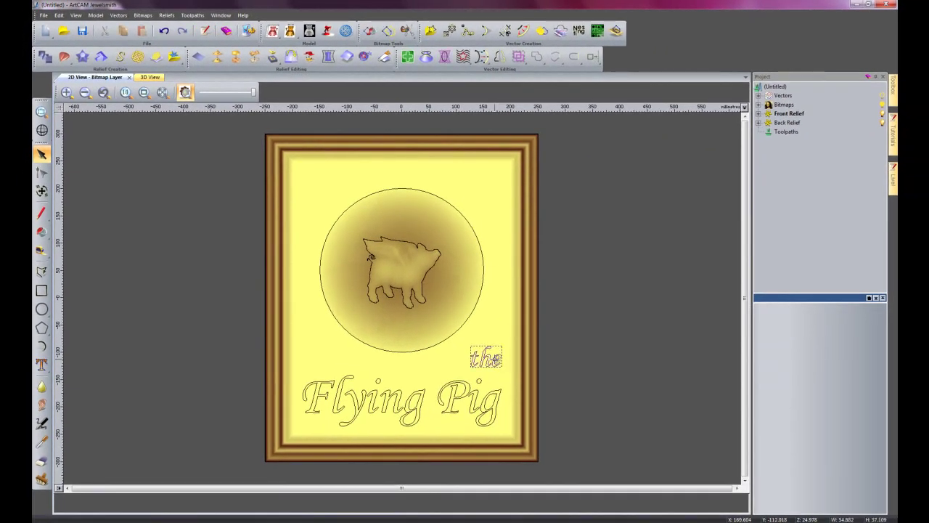
left_click_drag(496, 359, 496, 366)
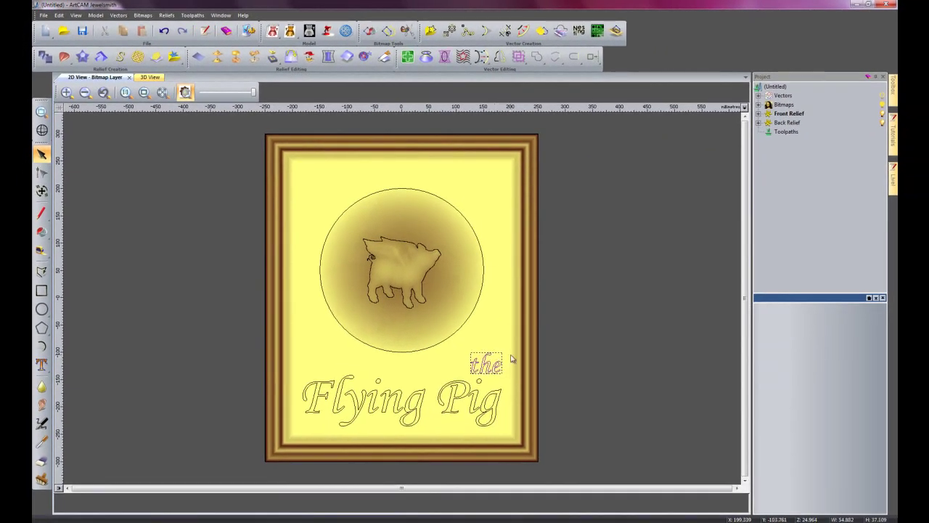
left_click(212, 218)
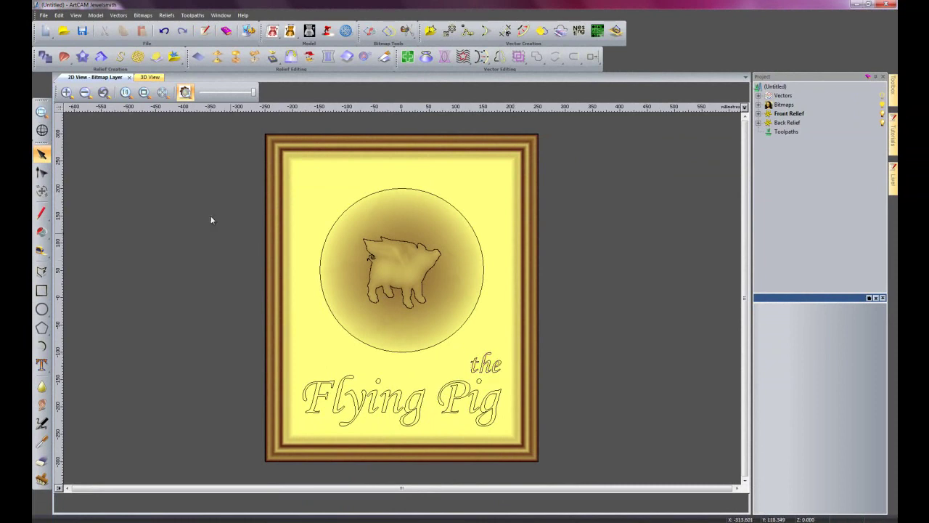
- Show the vectors over the relief in the 3D view, with the lettering area below the dome in close-up
left_click(149, 77)
scroll(425, 375, "up", 3)
left_click_drag(425, 375, 385, 312)
right_click_drag(385, 309, 385, 396)
middle_click_drag(386, 397, 368, 269)
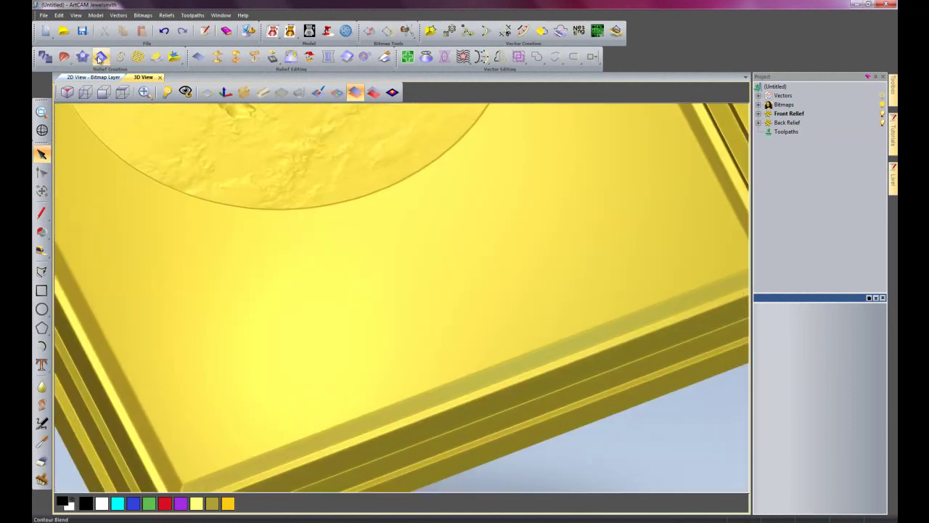
left_click(336, 92)
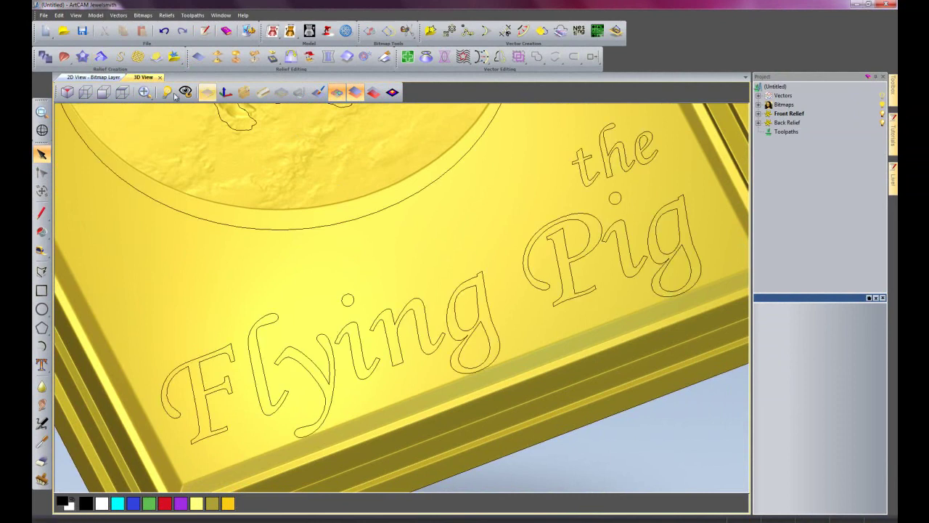
- Create a Contour Blend from "Flying Pig" and "the" with a linear profile, 45-degree angle, preserved interior corners and Add mode
left_click(101, 58)
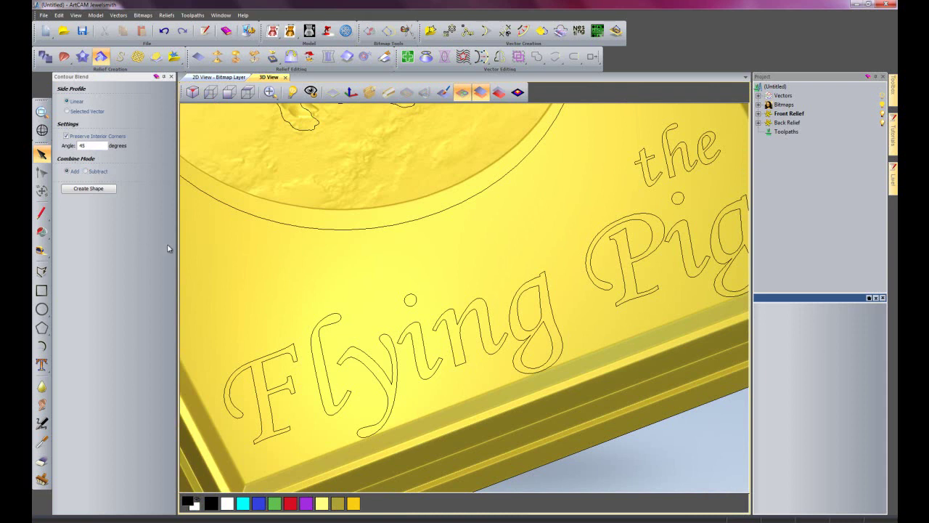
left_click(326, 325)
left_click(651, 157)
left_click(647, 215, "shift")
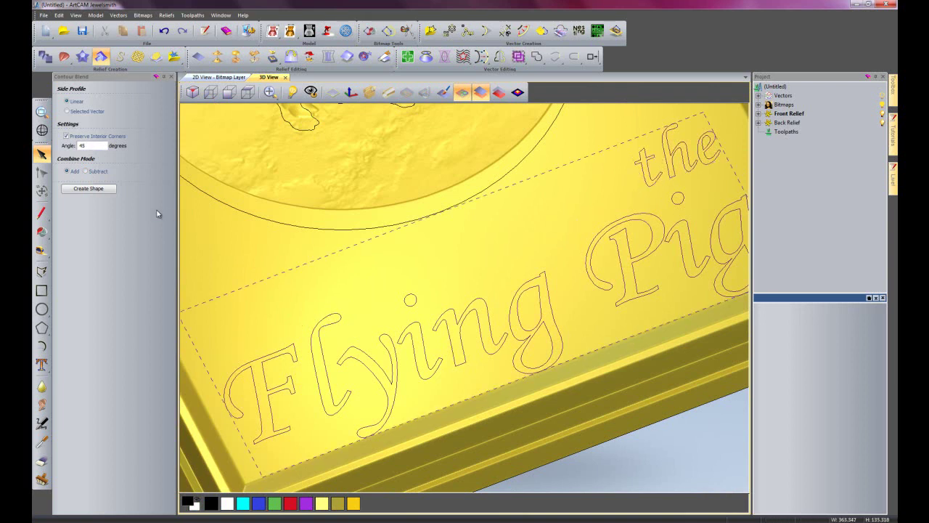
left_click(106, 188)
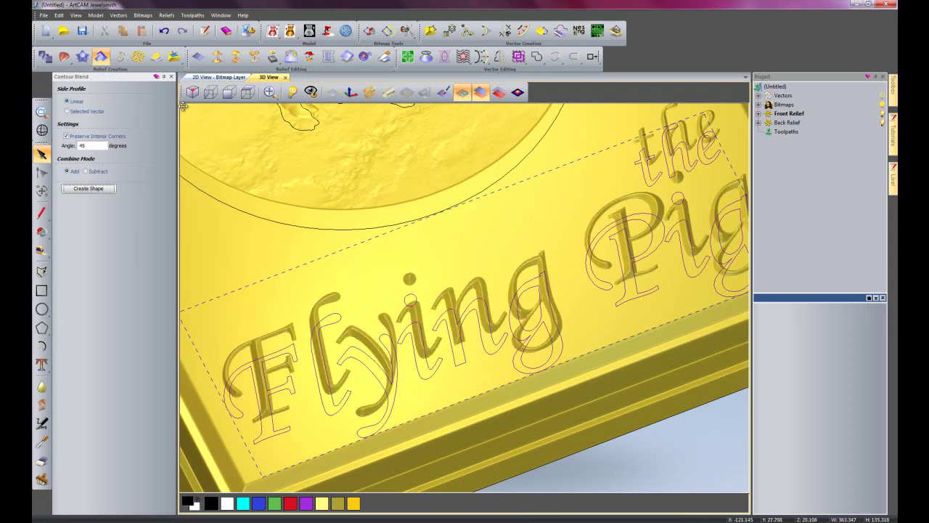
left_click(171, 77)
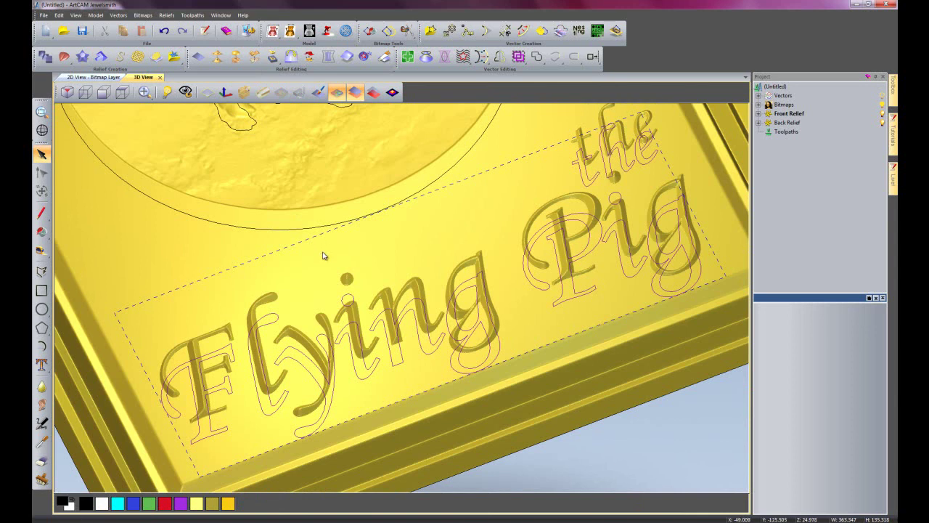
- Hide the vectors in the 3D view and apply the Medium Oak (V) material to the whole sign
scroll(323, 280, "down", 3)
scroll(367, 266, "down", 3)
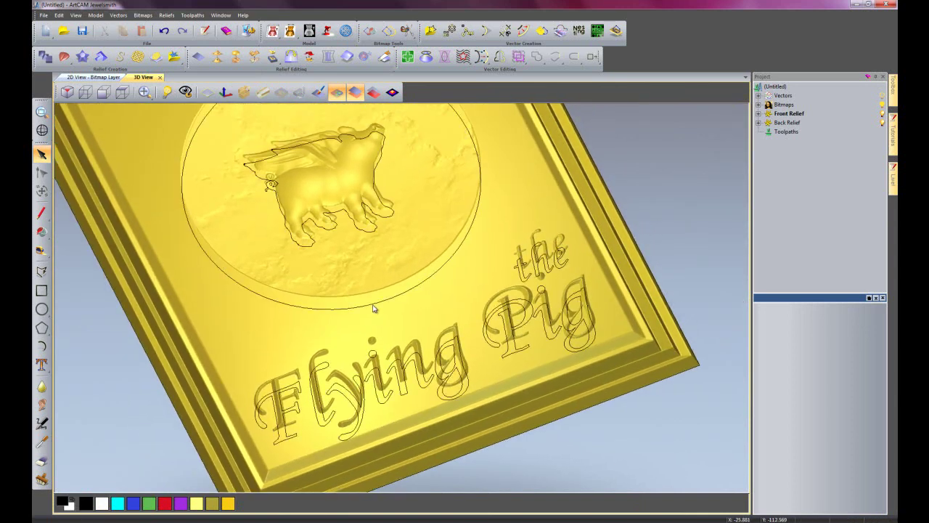
scroll(476, 319, "up", 3)
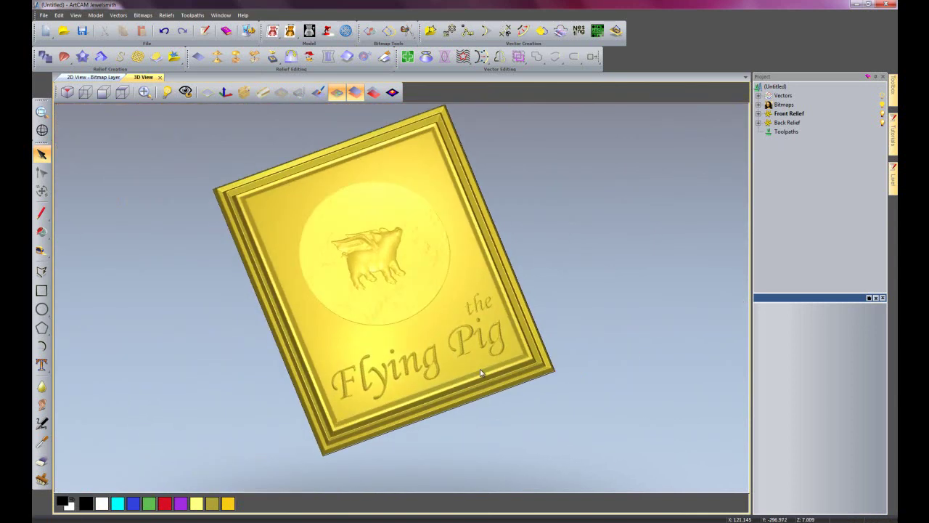
scroll(435, 320, "up", 1)
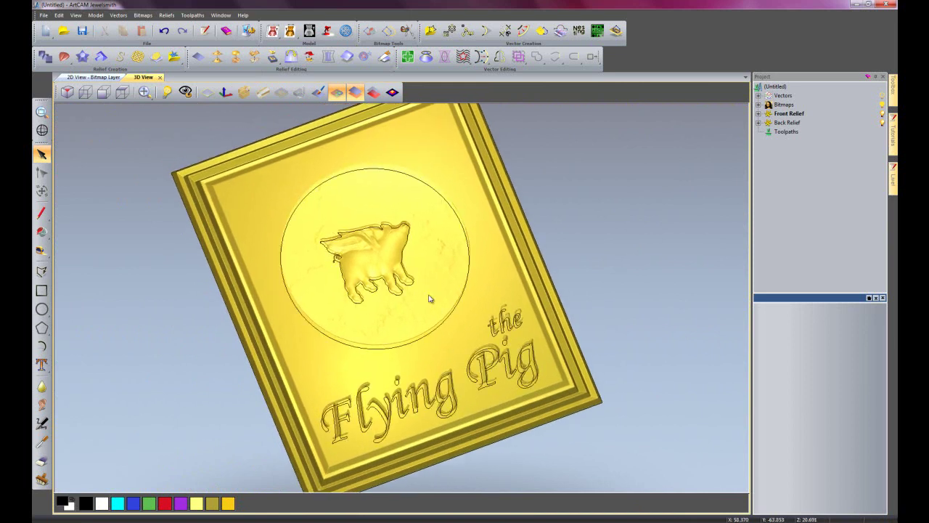
left_click(338, 92)
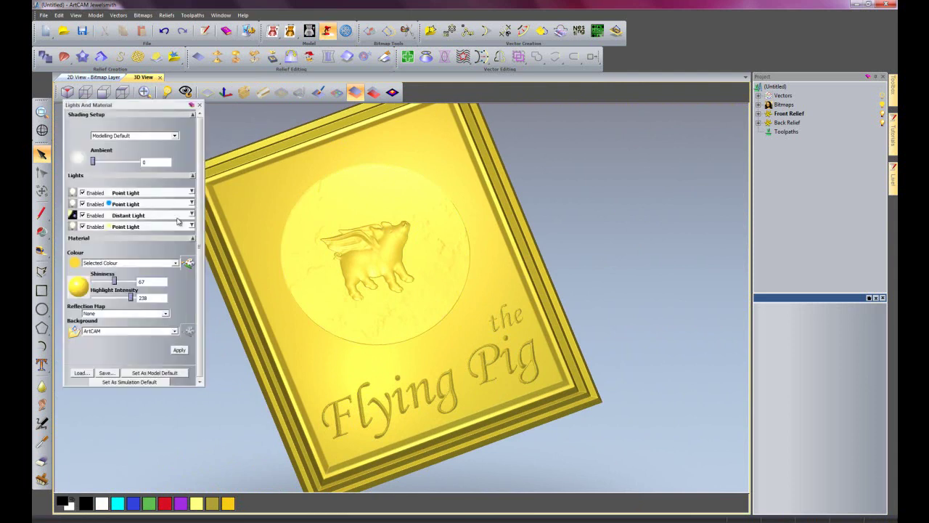
left_click(150, 262)
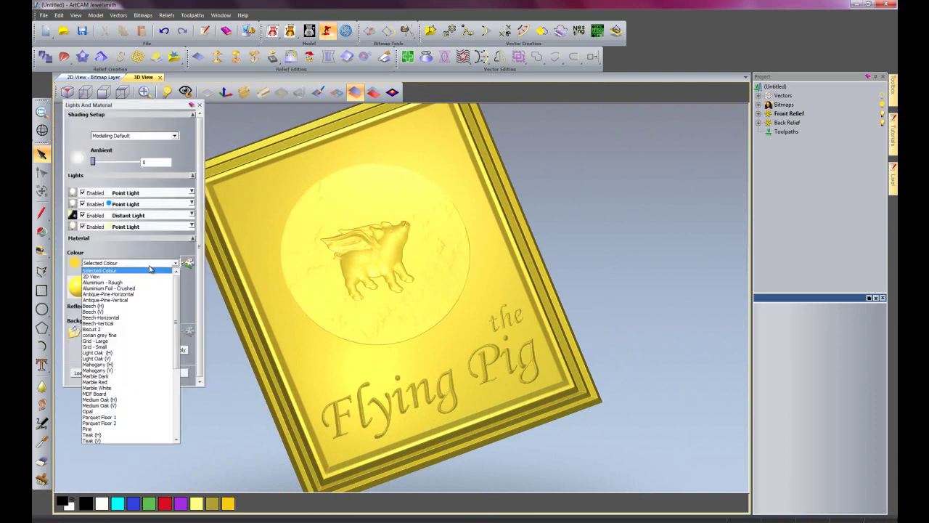
left_click(113, 405)
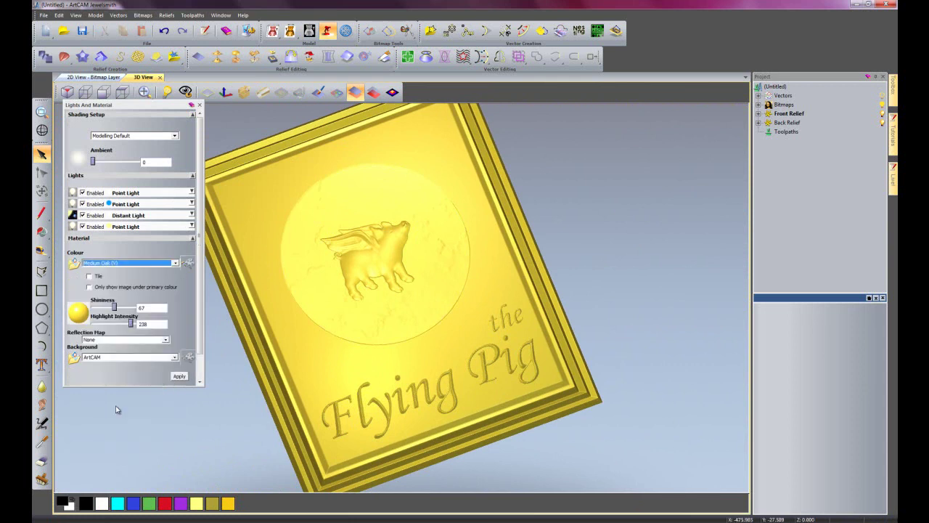
left_click(179, 376)
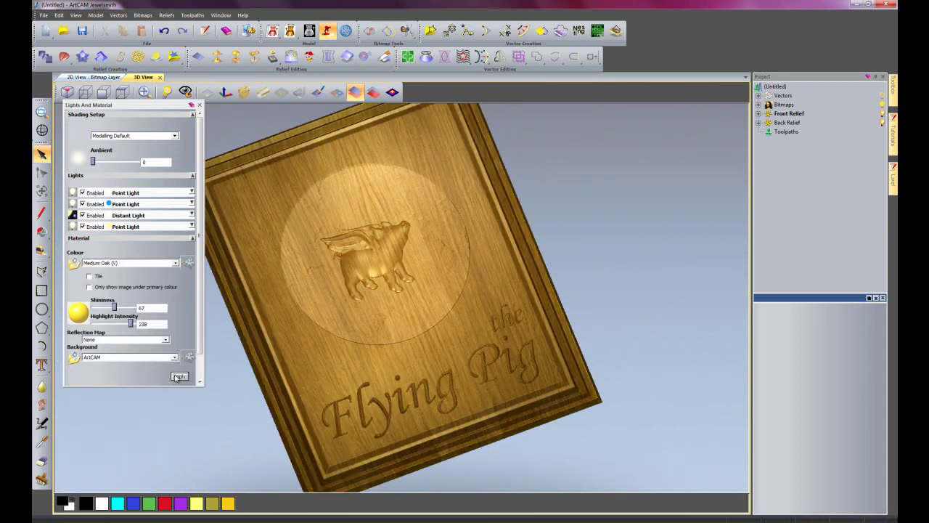
left_click(199, 105)
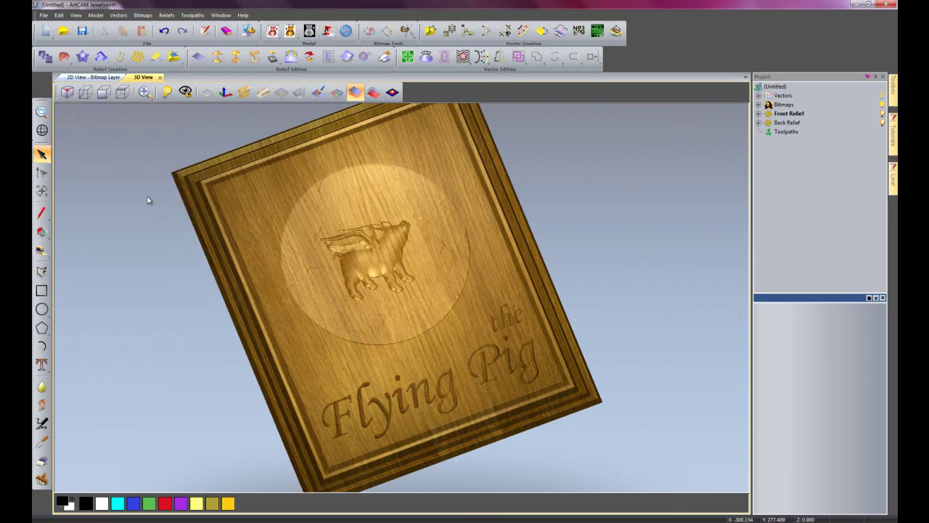